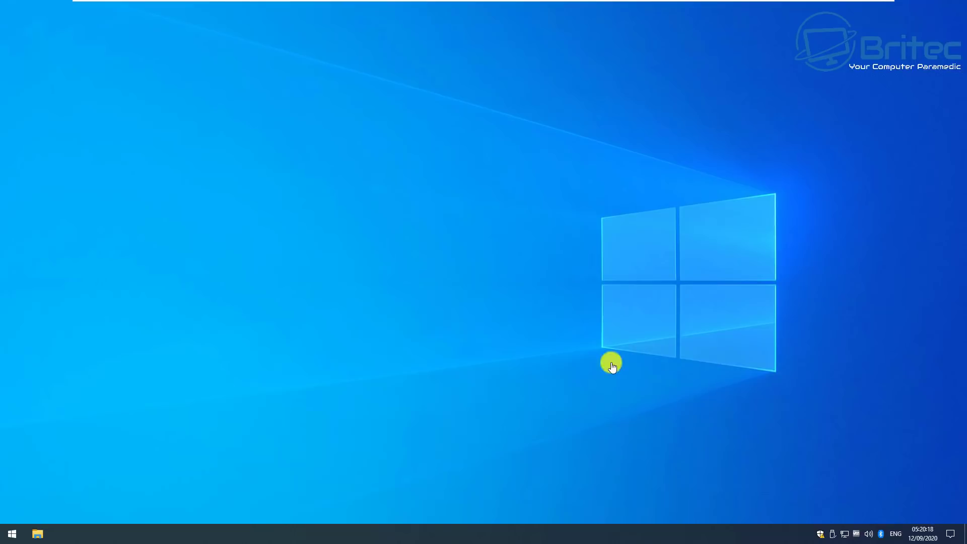
Open Windows Settings from the Start menu and go to Update & Security.
left_click(13, 537)
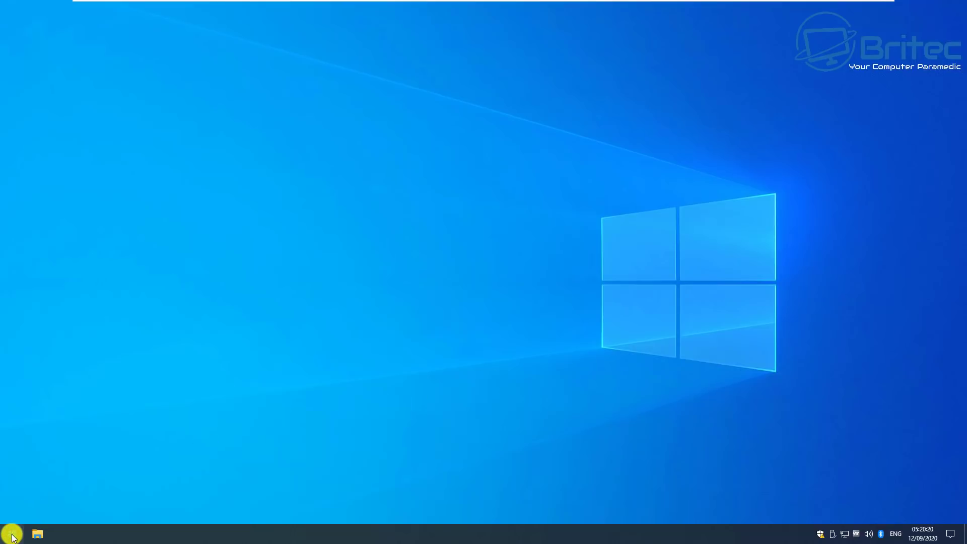
left_click(11, 499)
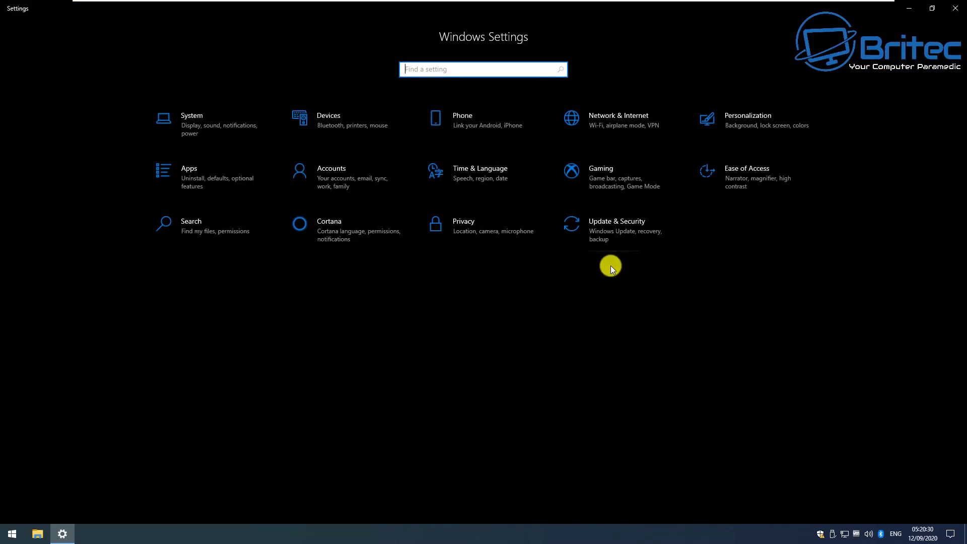
left_click(611, 235)
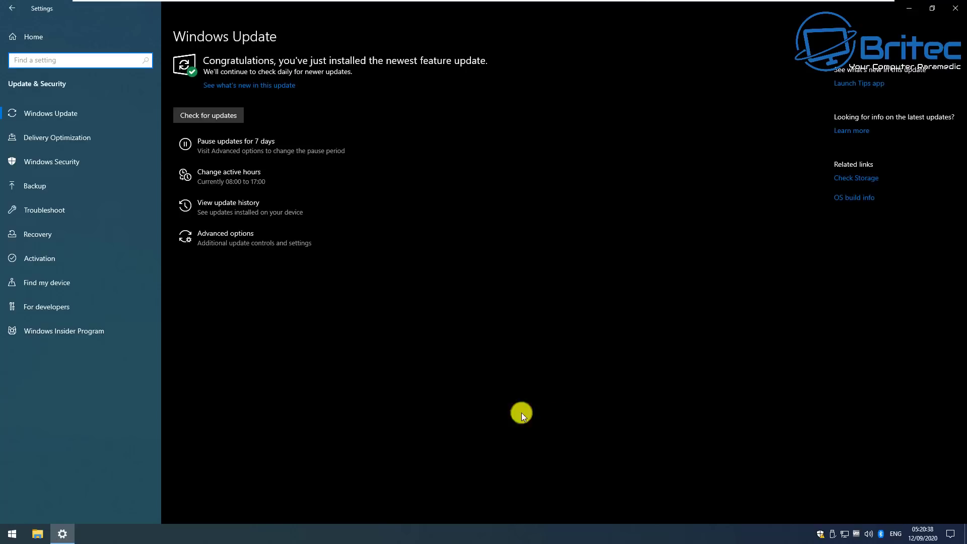
On the Troubleshoot page, expand Windows Update and run its troubleshooter.
left_click(31, 209)
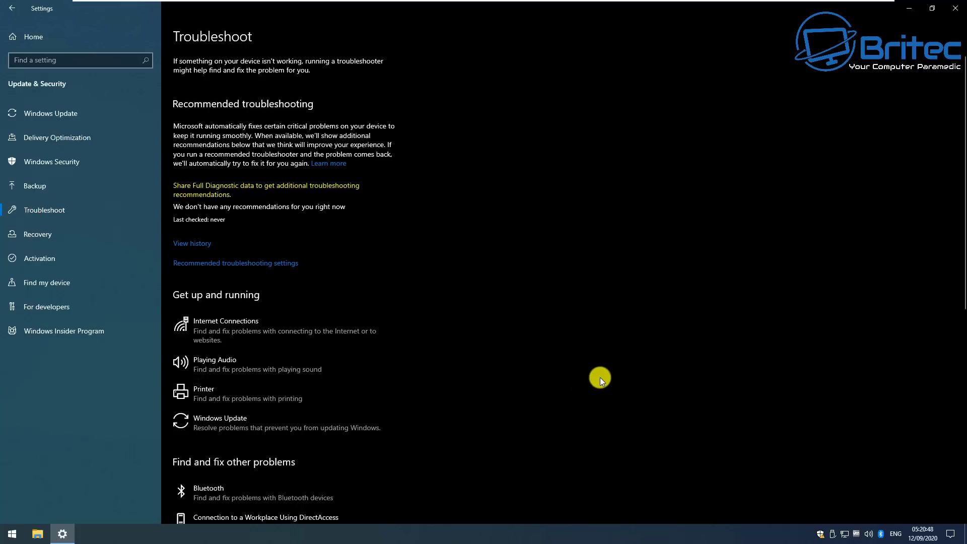
left_click(225, 428)
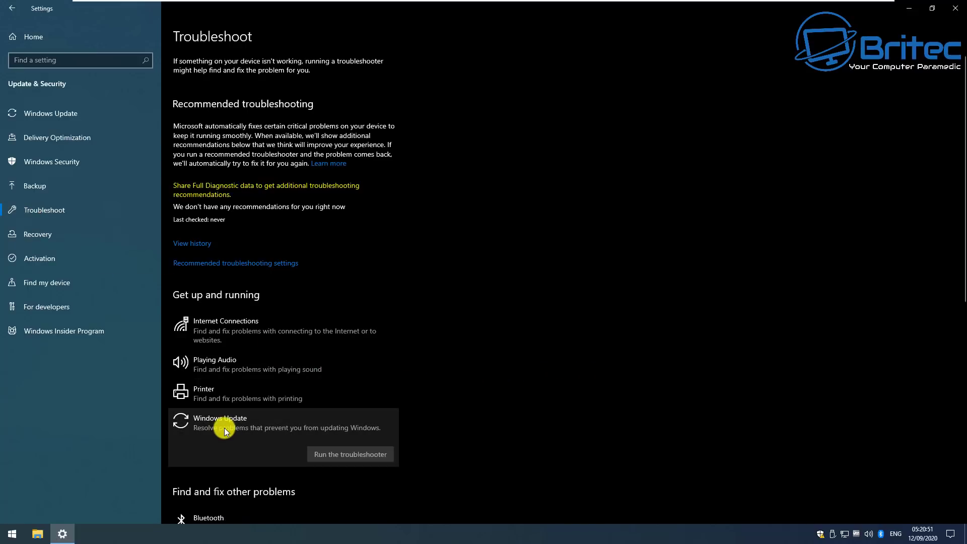
left_click(349, 454)
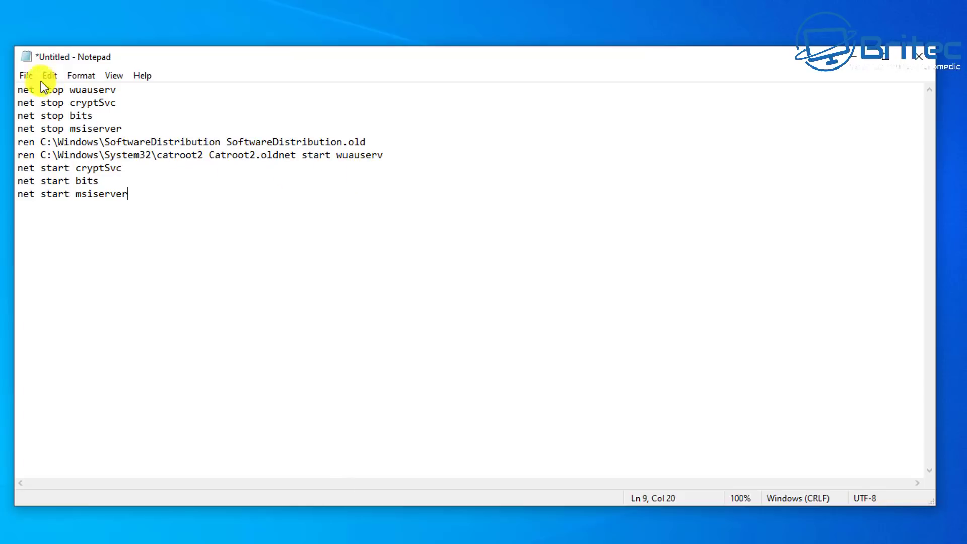
Save the Notepad commands to the Desktop as resetwu.bat with file type All Files.
left_click(25, 75)
left_click(54, 157)
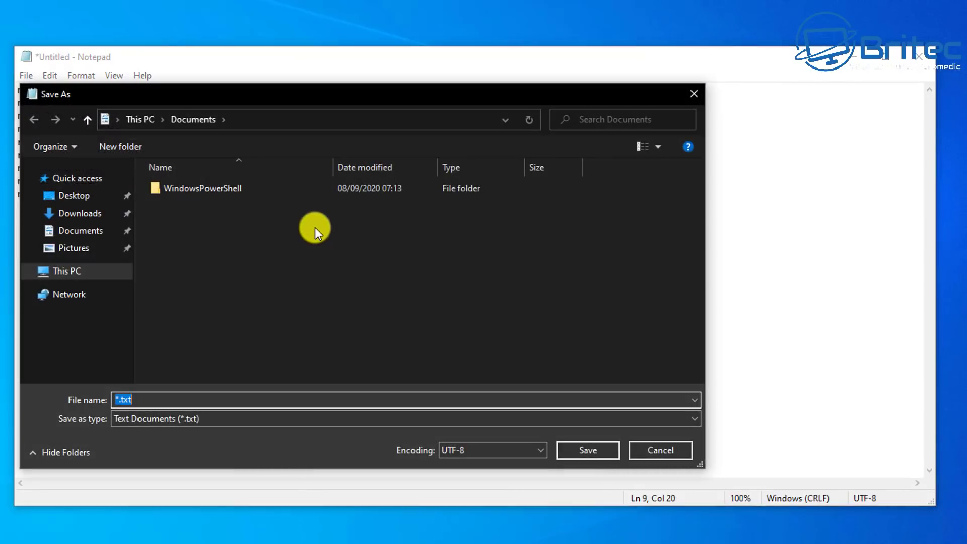
left_click(61, 196)
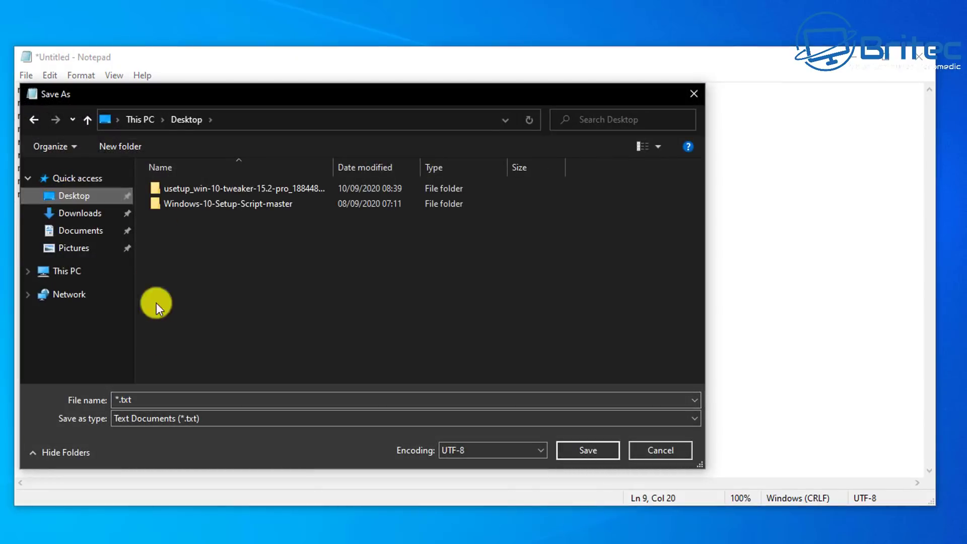
double_click(136, 399)
type("resetwu")
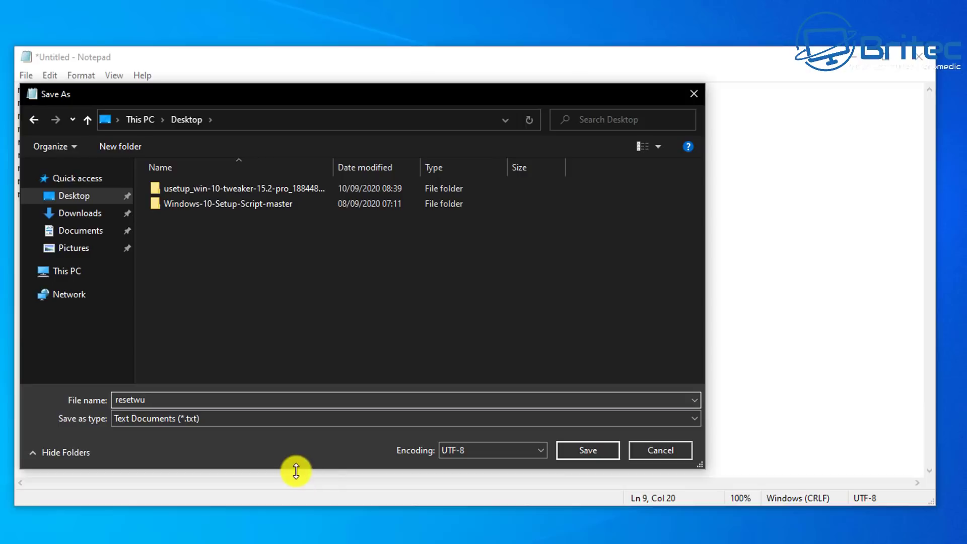
left_click(217, 419)
left_click(156, 444)
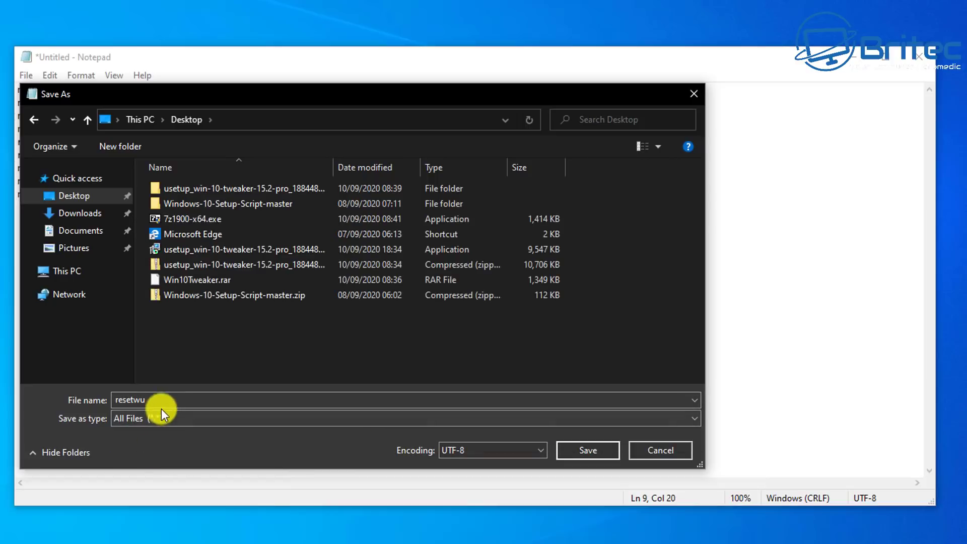
left_click(154, 400)
left_click(155, 400)
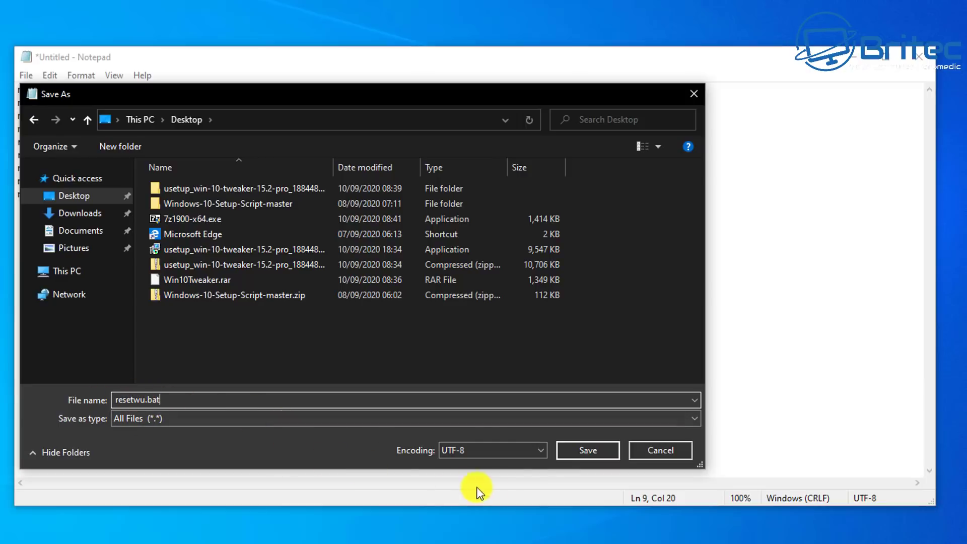
left_click(589, 454)
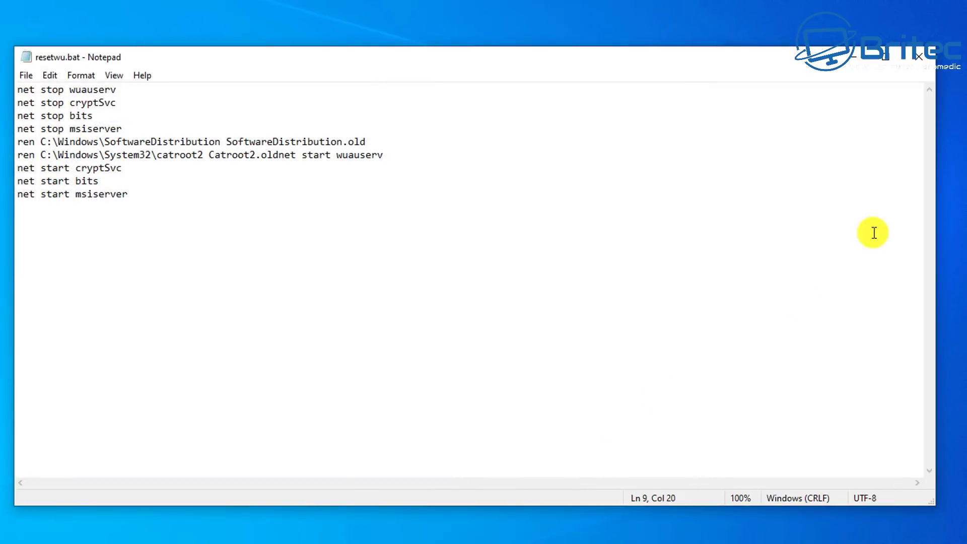
Minimize Notepad and turn on Show desktop icons.
left_click(856, 60)
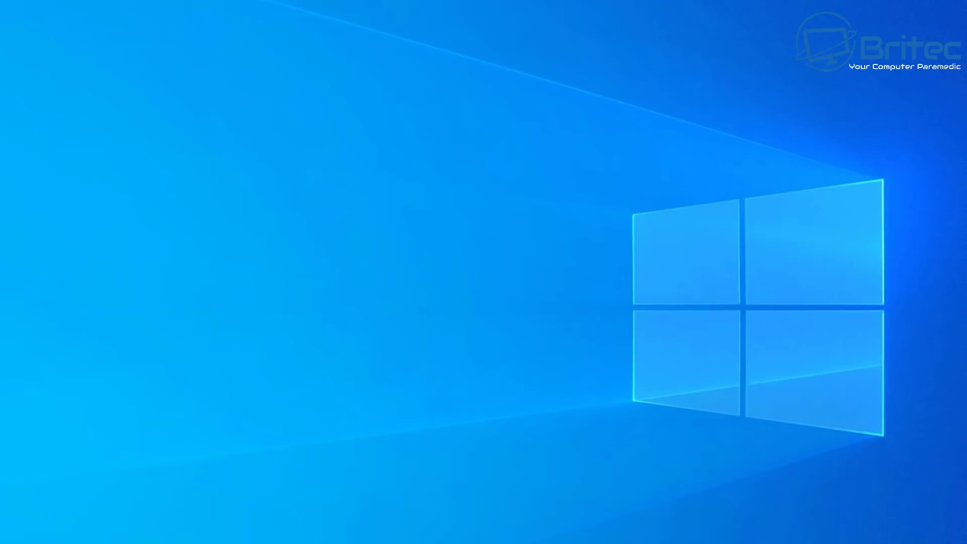
right_click(395, 331)
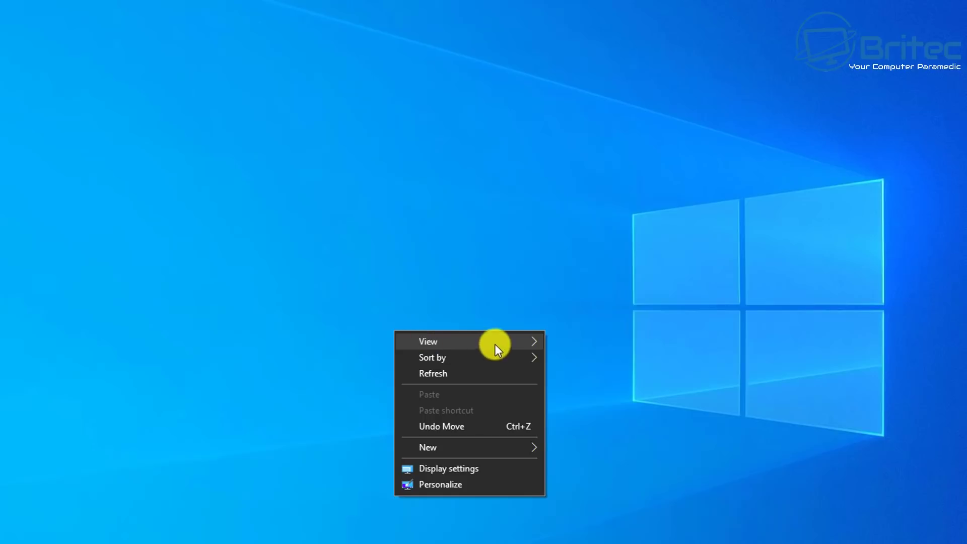
mouse_move(494, 344)
left_click(572, 437)
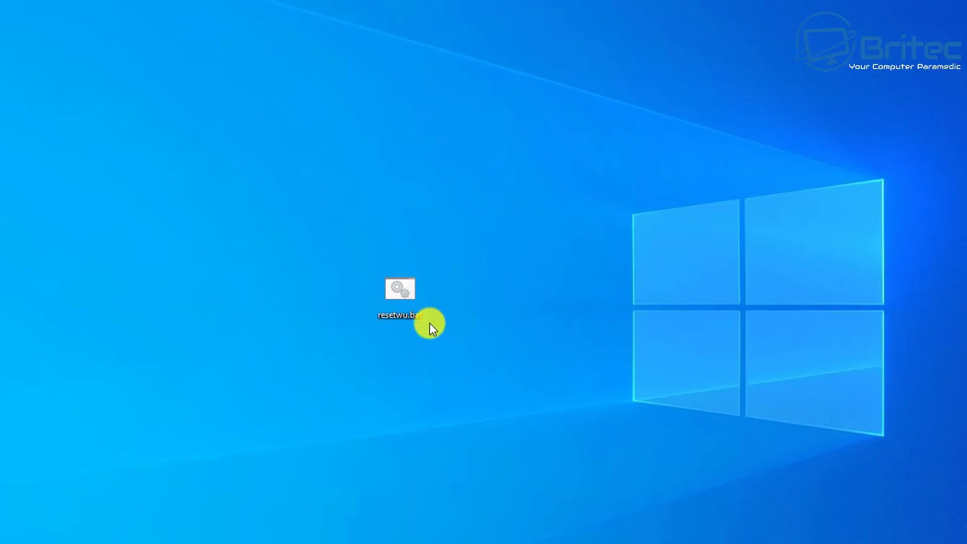
Run resetwu.bat from the desktop as administrator.
left_click(394, 309)
right_click(406, 286)
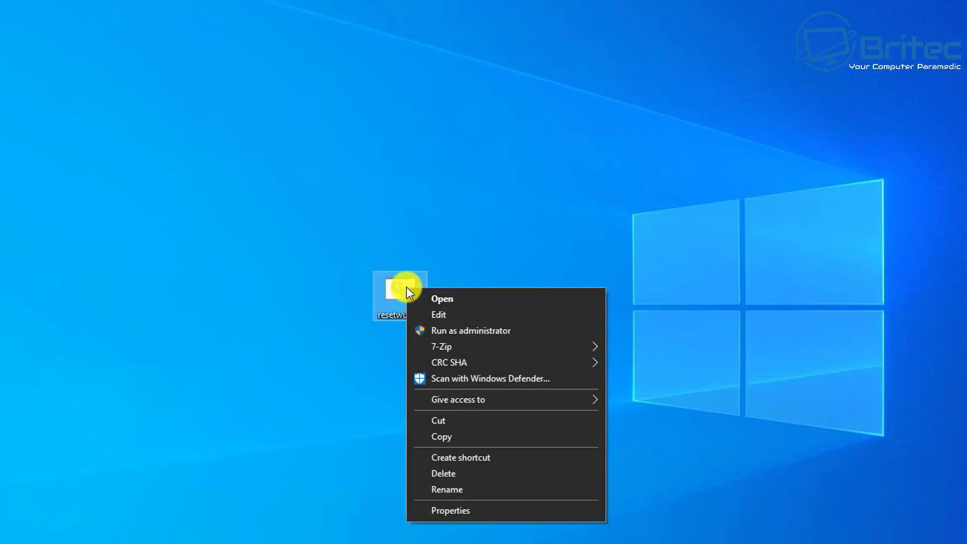
left_click(459, 329)
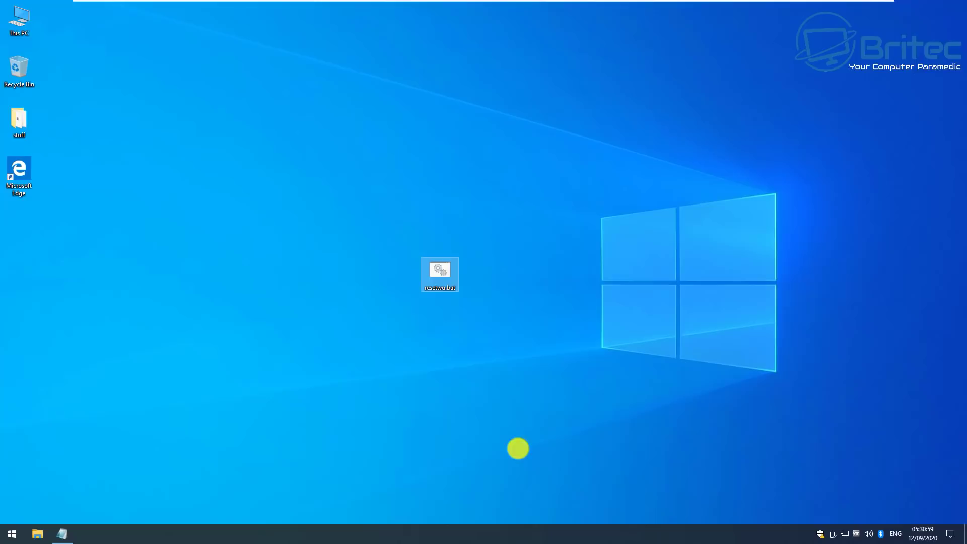
Launch Command Prompt as administrator and run sfc /scannow.
left_click(7, 533)
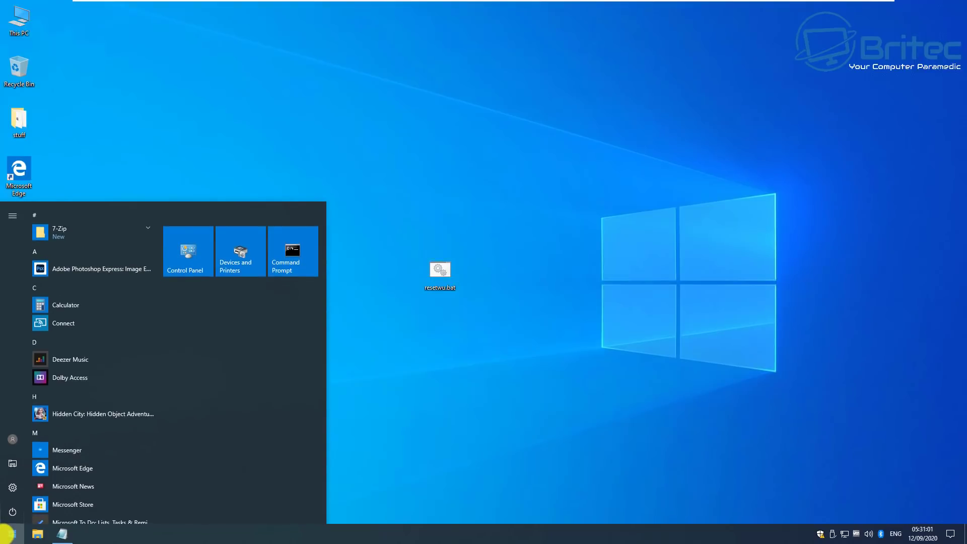
type("cmd")
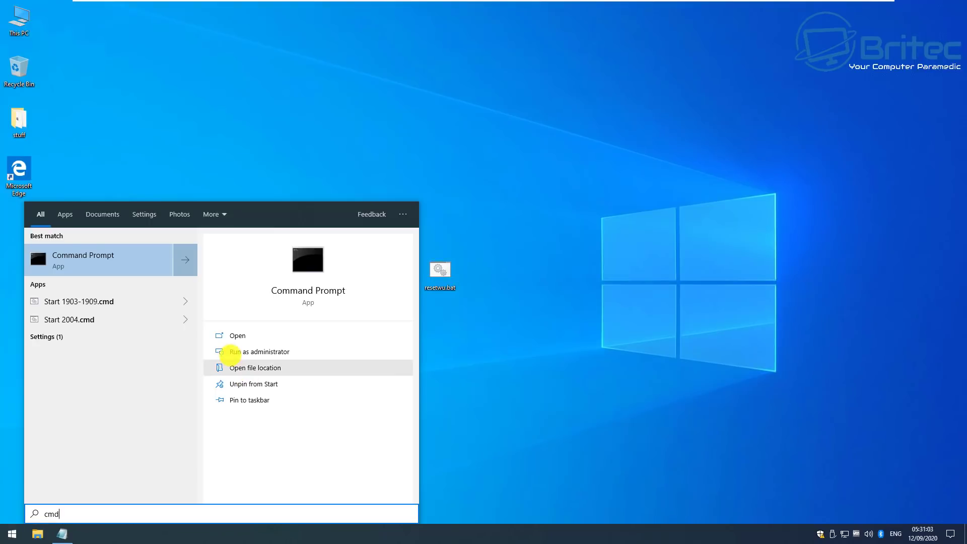
left_click(245, 349)
left_click_drag(292, 108, 423, 135)
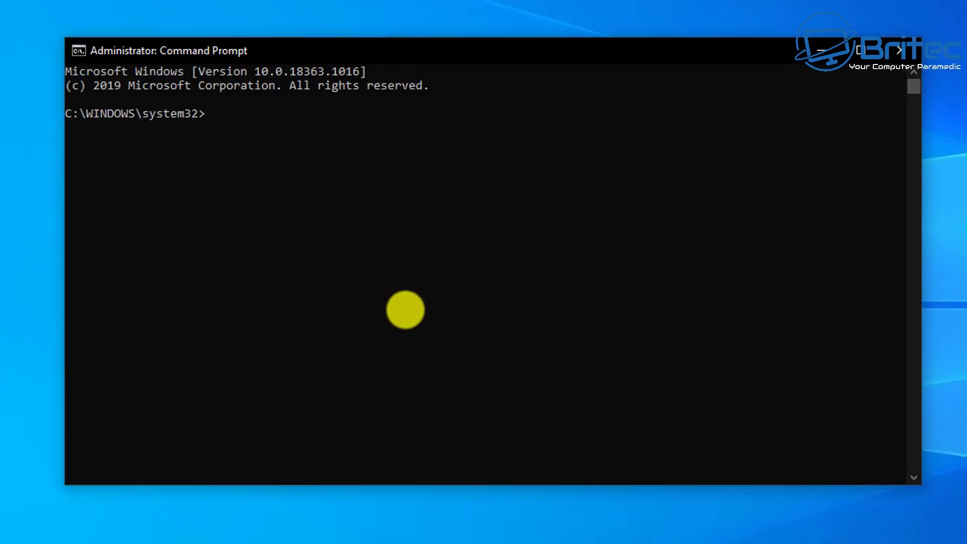
type("sfc /scannow")
key("Return")
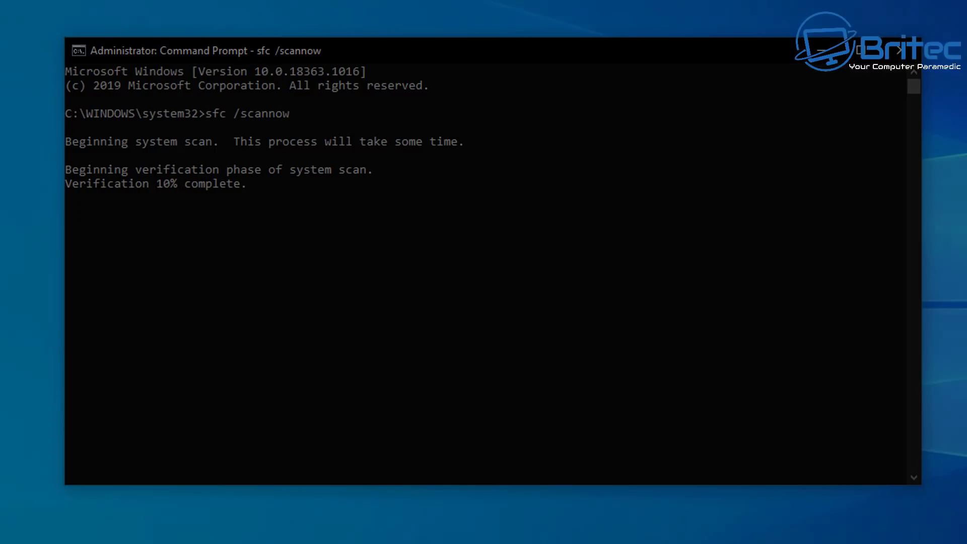
Run dism /online /cleanup-image /restorehealth in the administrator Command Prompt.
left_click(486, 406)
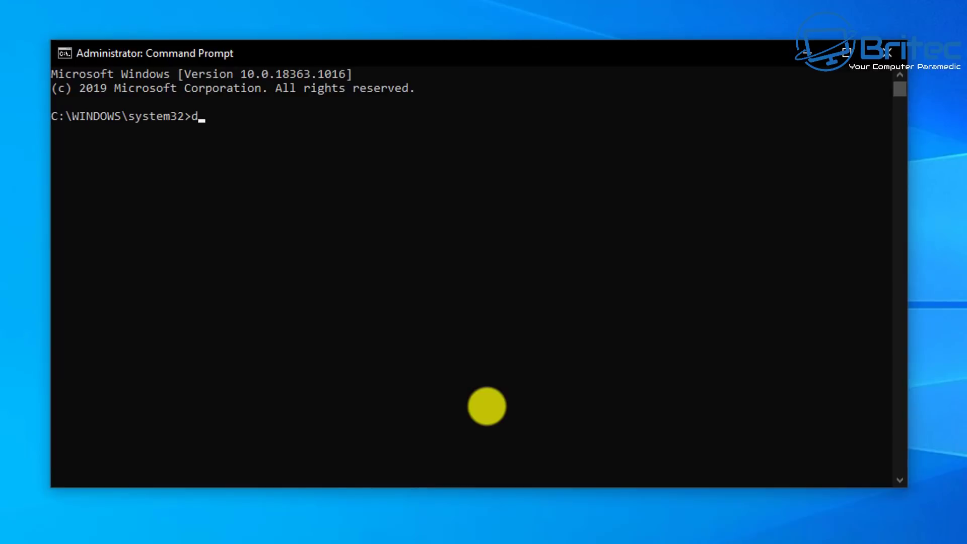
type("dism")
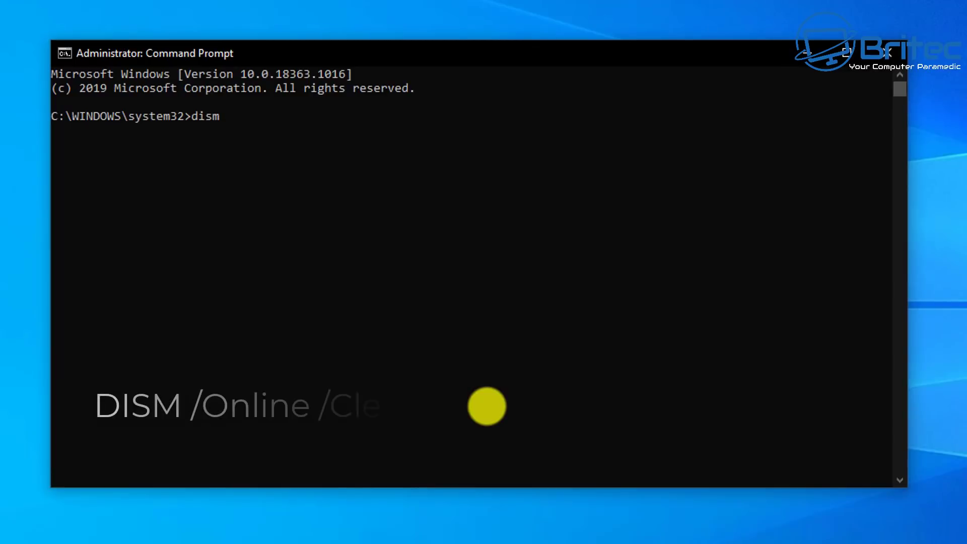
type(" /online")
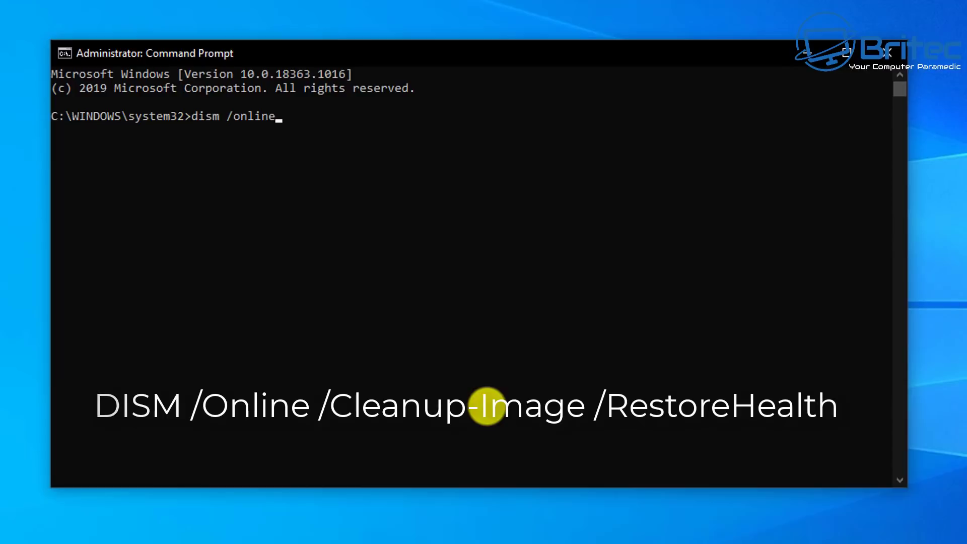
type(" /cleanup-image /restorehealth")
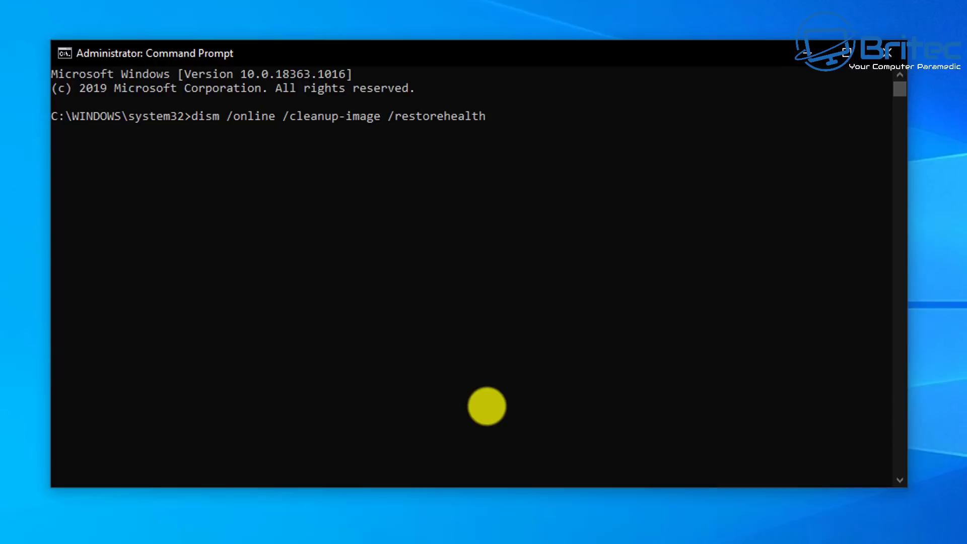
key("Return")
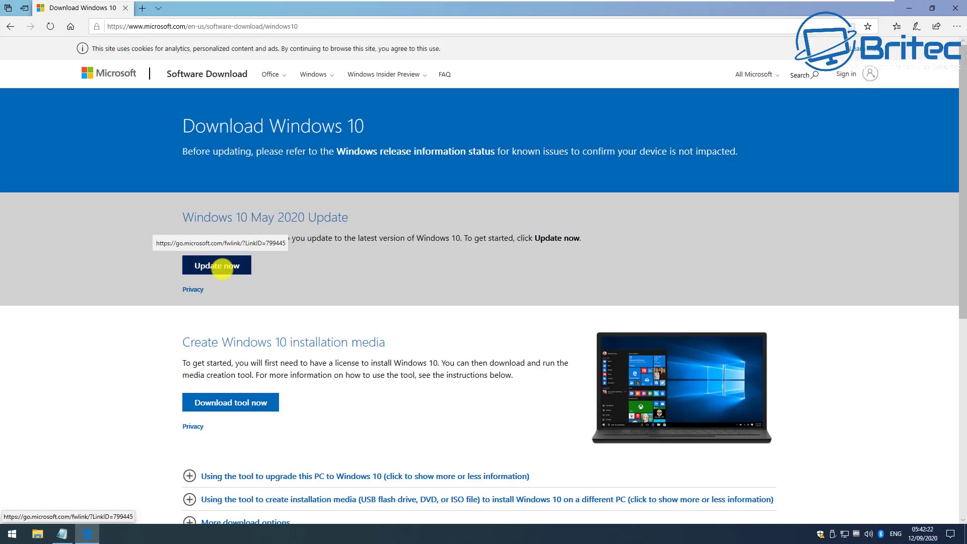
Download and run the Windows 10 Update Assistant via Update now, then minimize Edge.
left_click(221, 265)
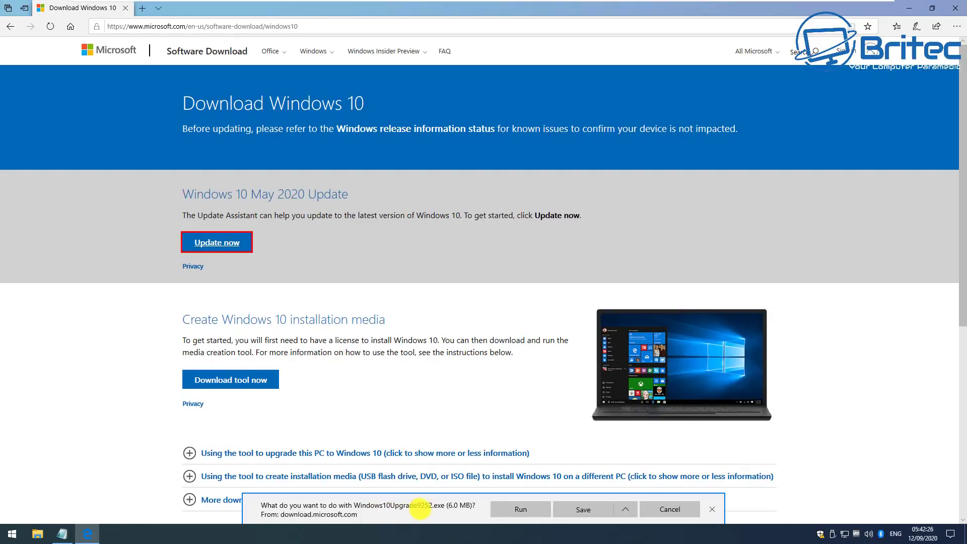
left_click(519, 510)
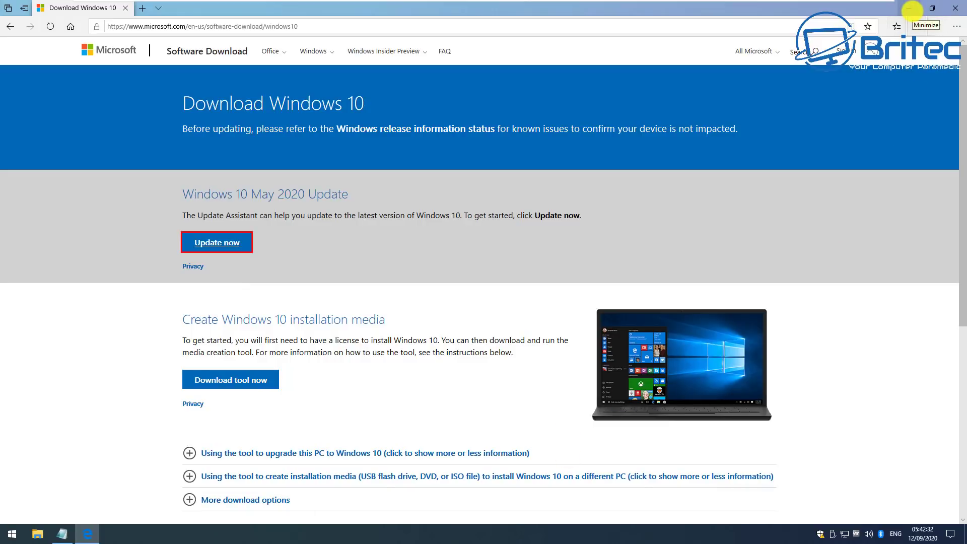
left_click(909, 8)
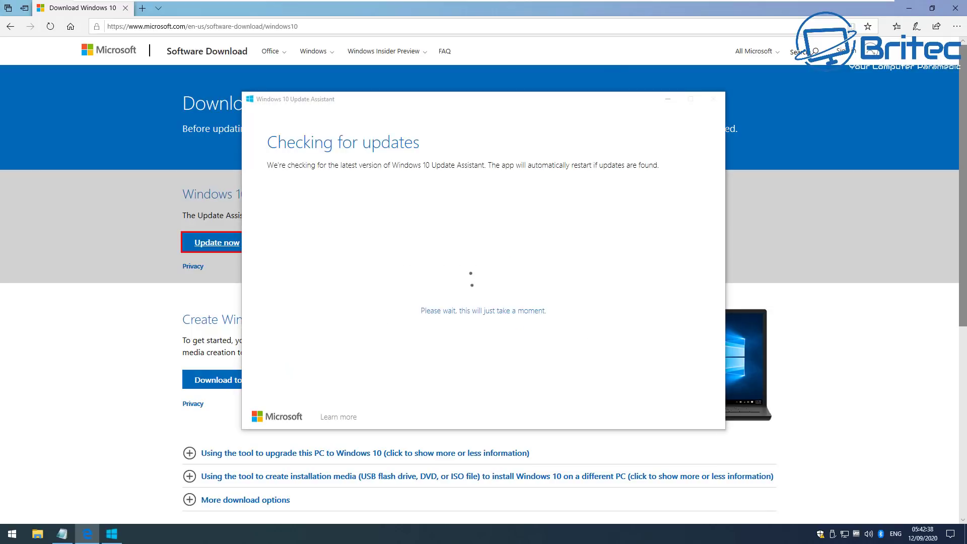
Start the 1909-to-2004 update and continue past the passed compatibility check to download.
left_click(909, 8)
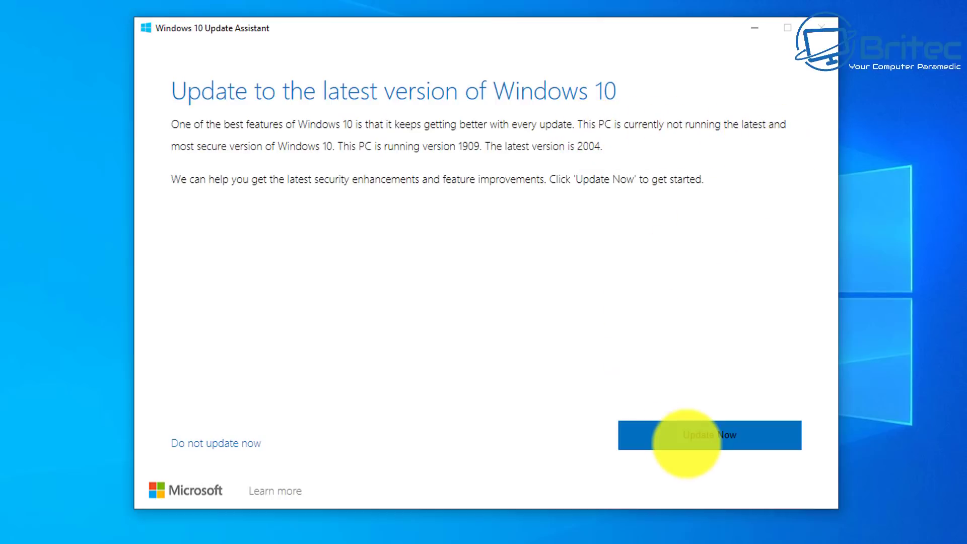
left_click(686, 443)
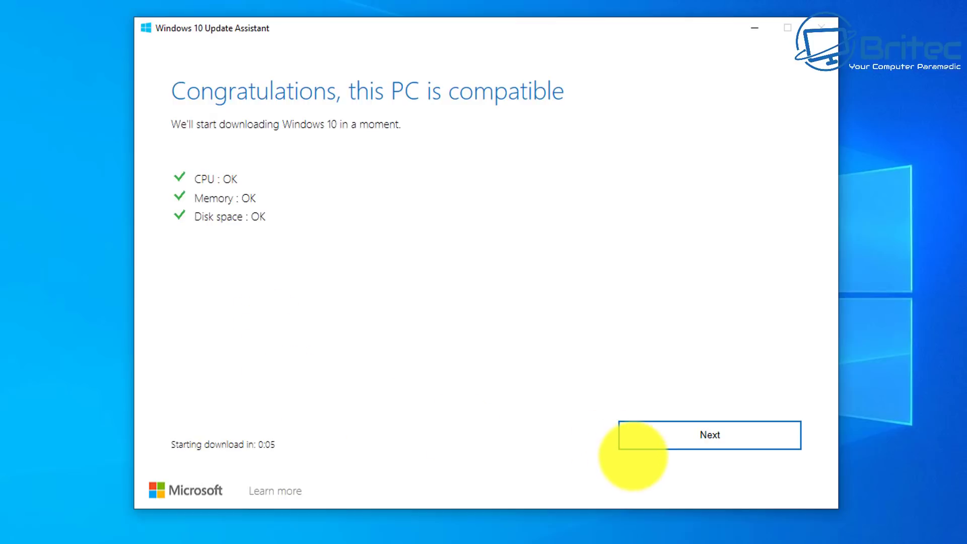
left_click(636, 447)
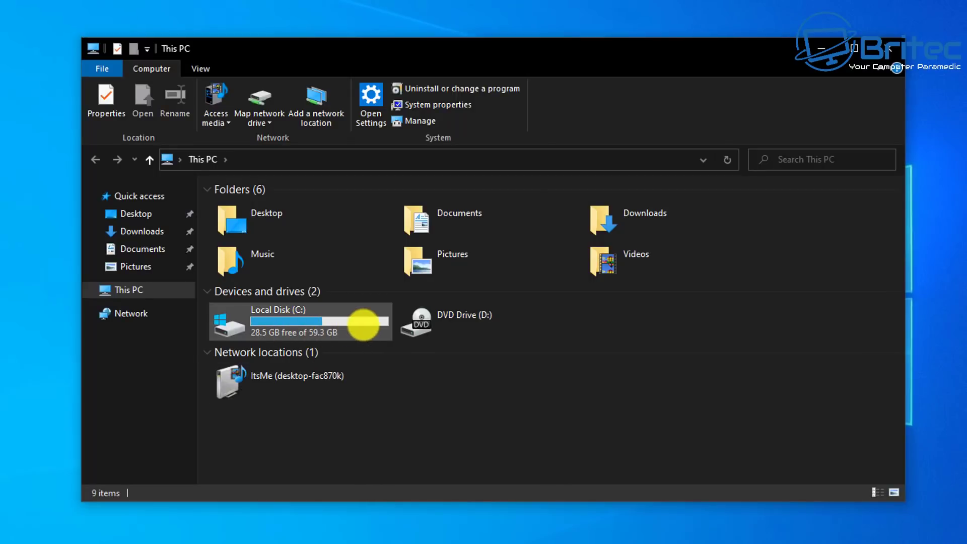
Check that Local Disk (C:) shows 28.5 GB free of 59.3 GB.
mouse_move(363, 324)
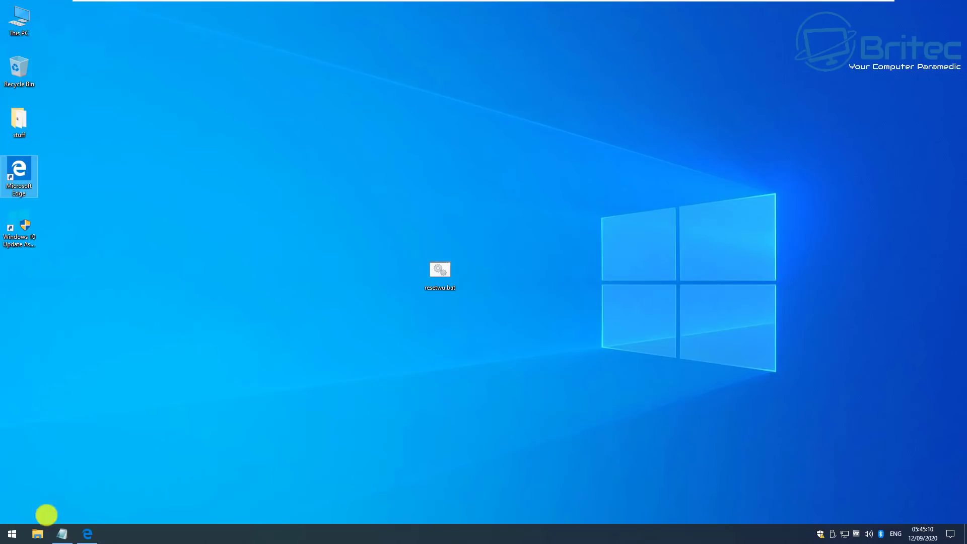
Launch Registry Editor and expand HKEY_LOCAL_MACHINE\SYSTEM\CurrentControlSet.
left_click(11, 534)
type("regedit")
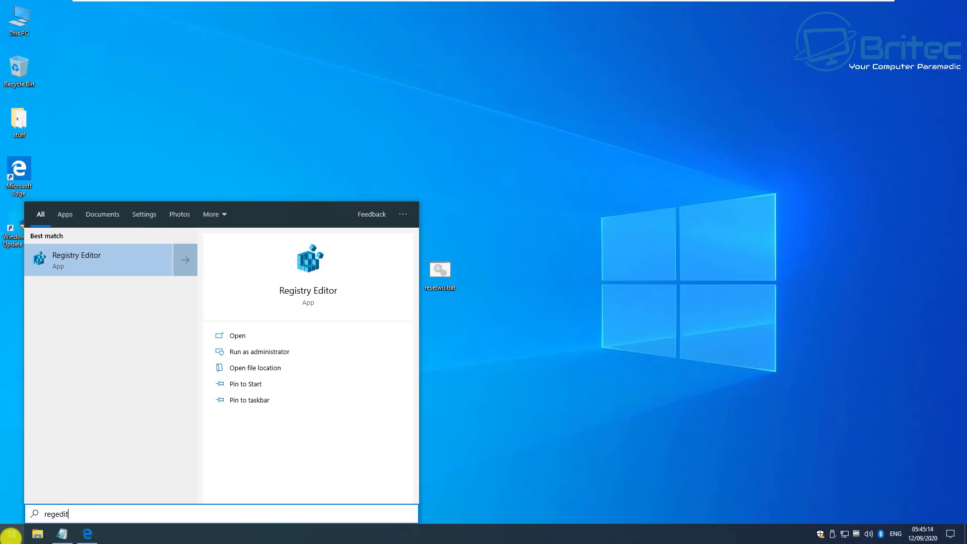
left_click(81, 260)
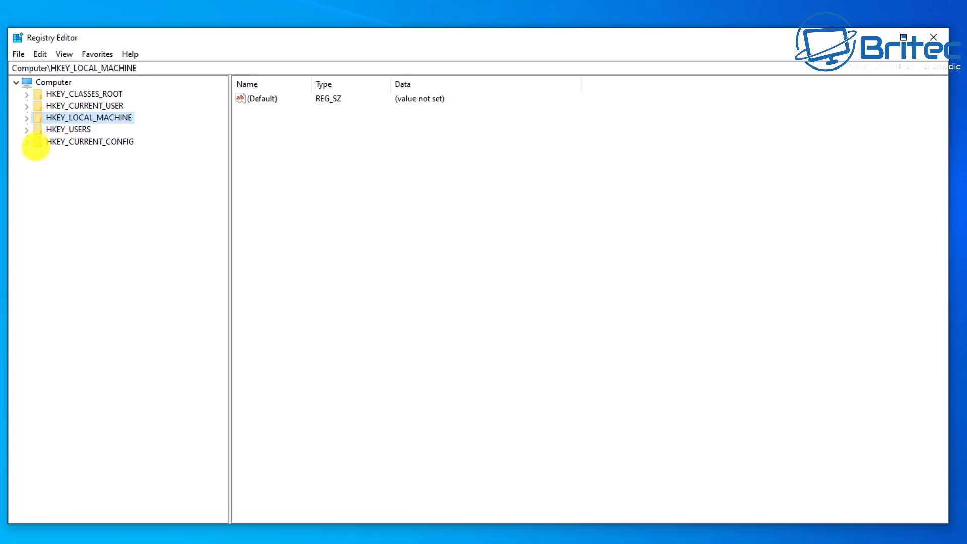
left_click(27, 119)
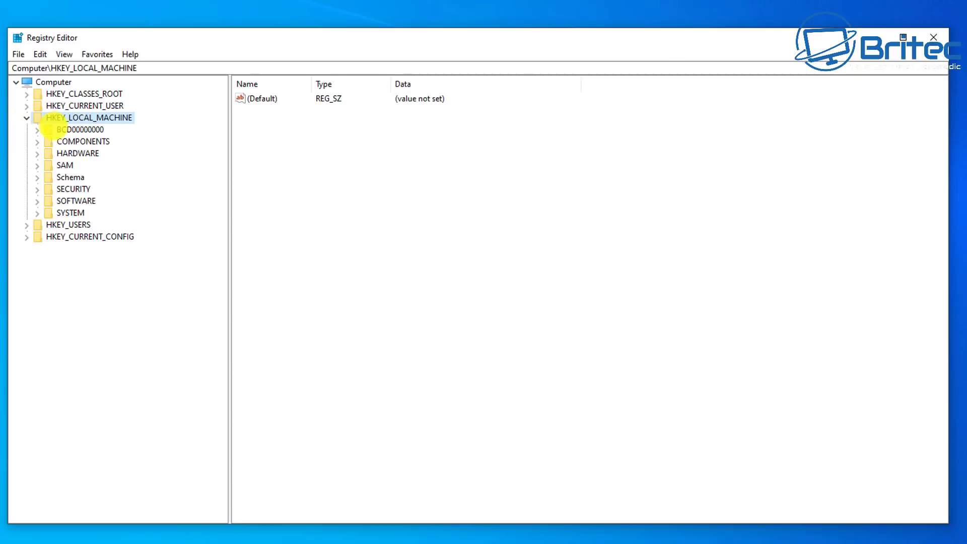
left_click(46, 212)
left_click(37, 212)
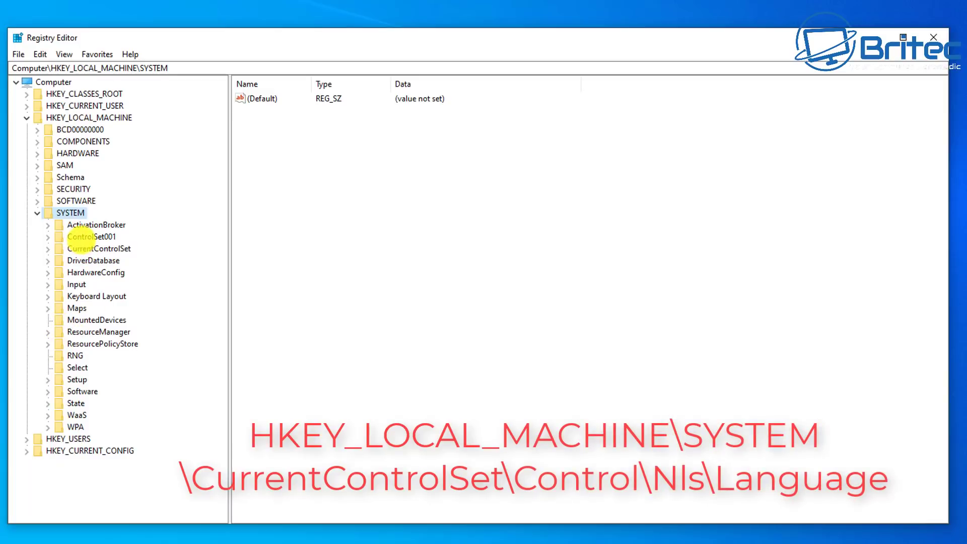
left_click(81, 248)
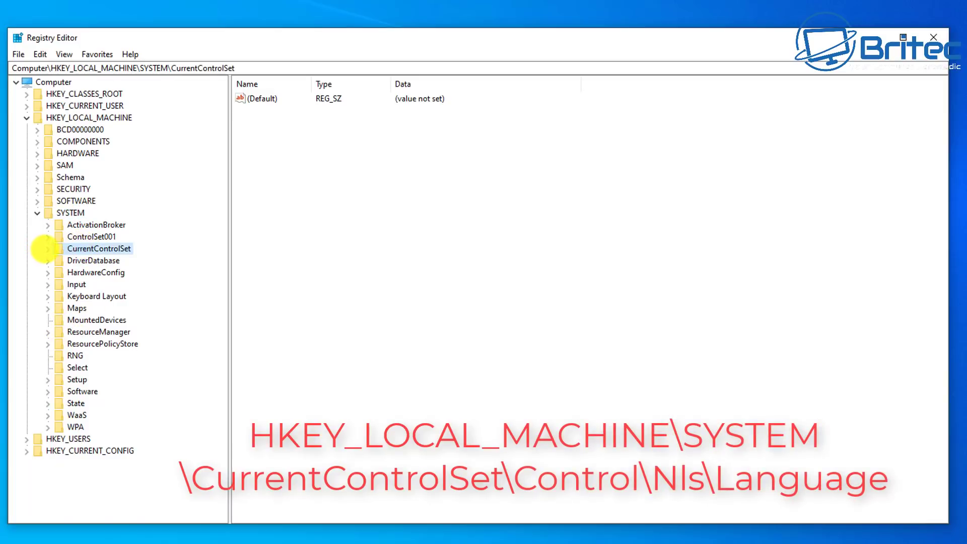
left_click(48, 248)
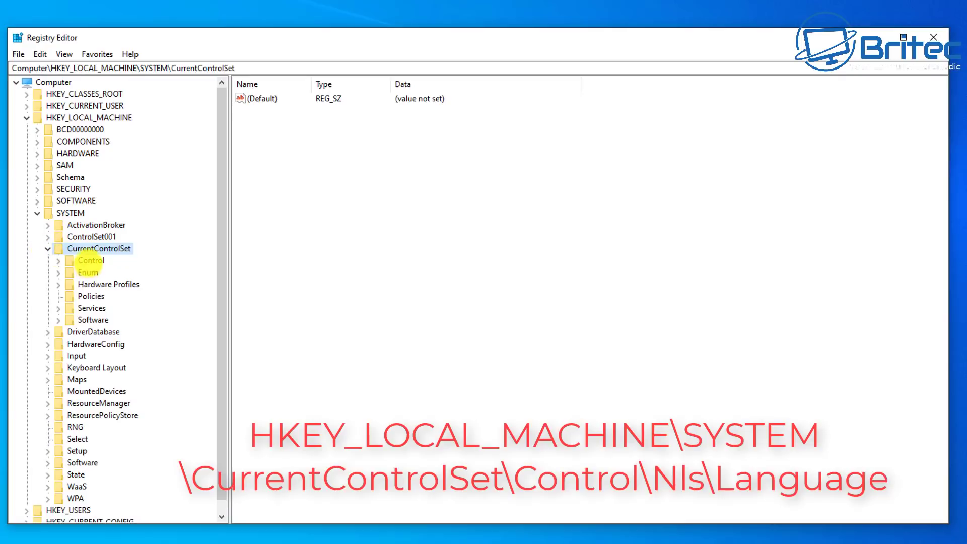
Browse down to the Control\Nls\Language key.
left_click(90, 261)
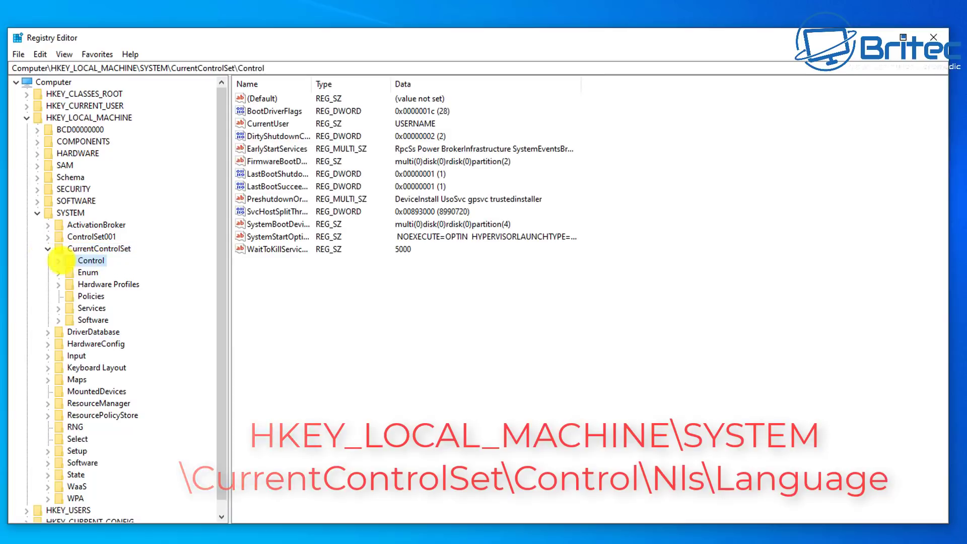
left_click(57, 260)
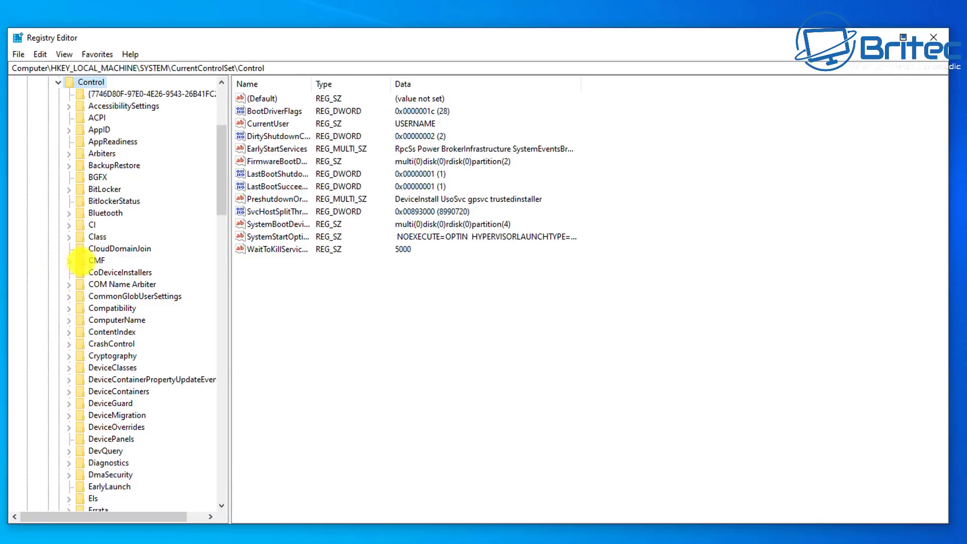
scroll(120, 239, "down", 8)
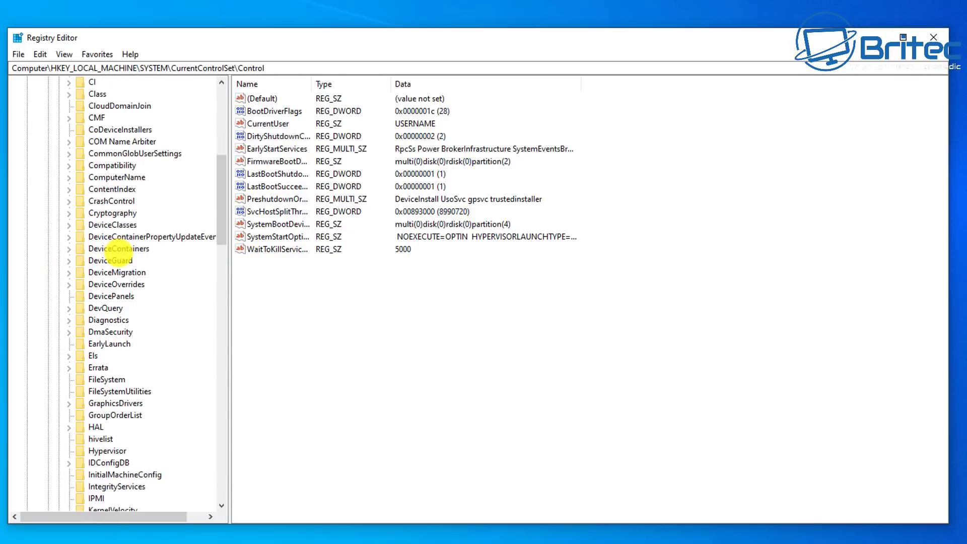
scroll(117, 251, "down", 5)
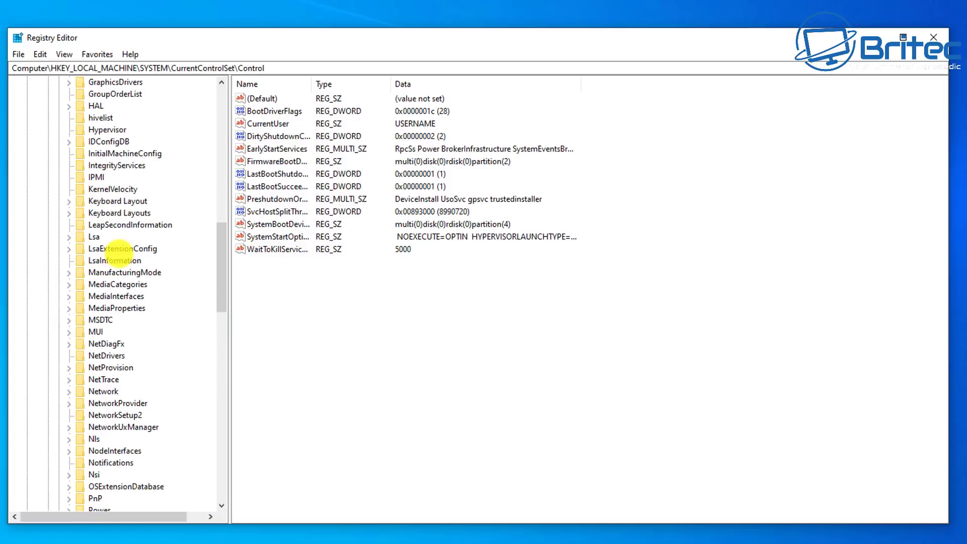
left_click(93, 439)
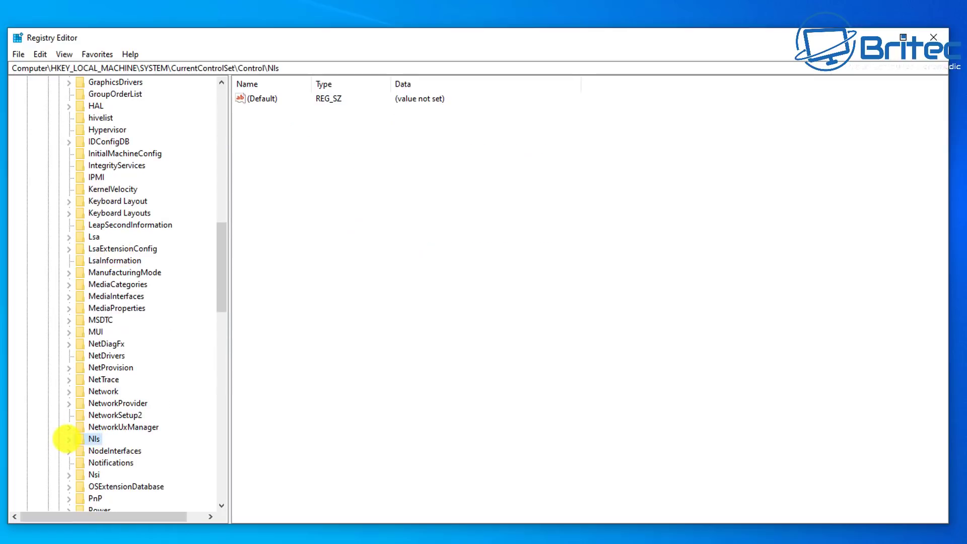
left_click(68, 439)
scroll(223, 312, "down", 6)
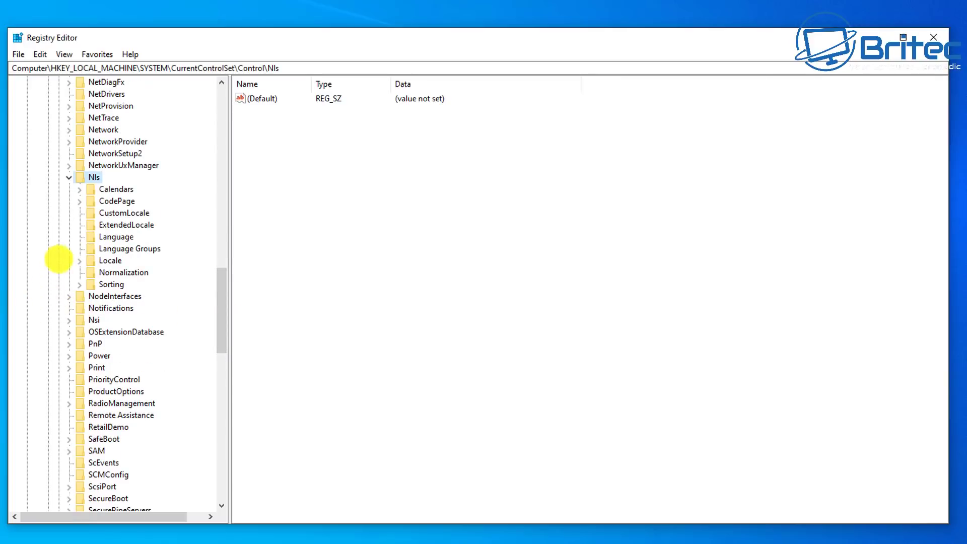
left_click(97, 237)
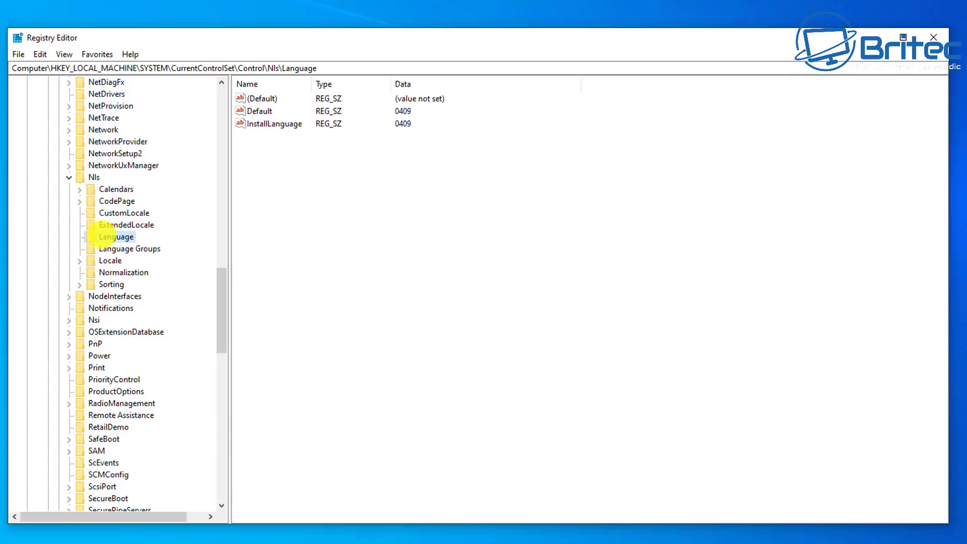
Open InstallLanguage, confirm its data is 0409, and cancel without changes.
left_click(263, 125)
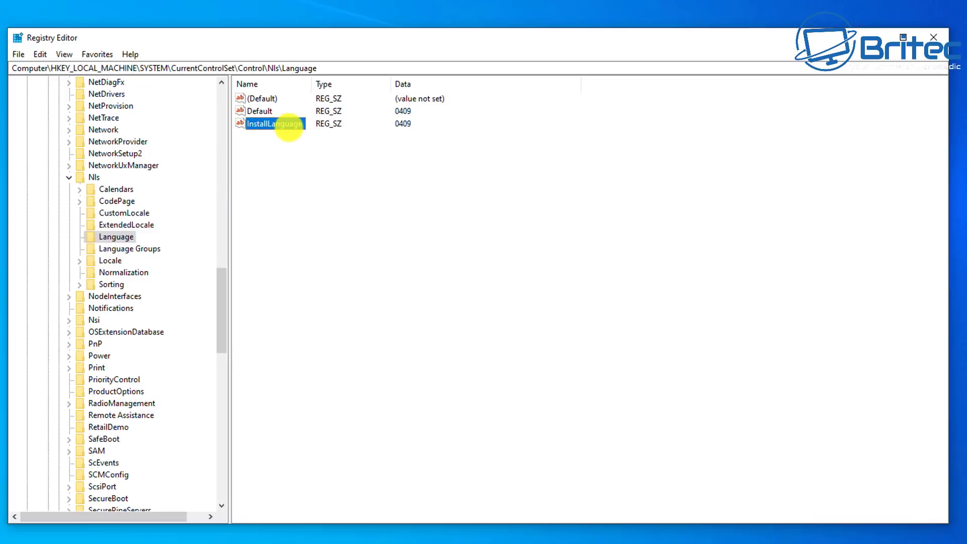
double_click(287, 123)
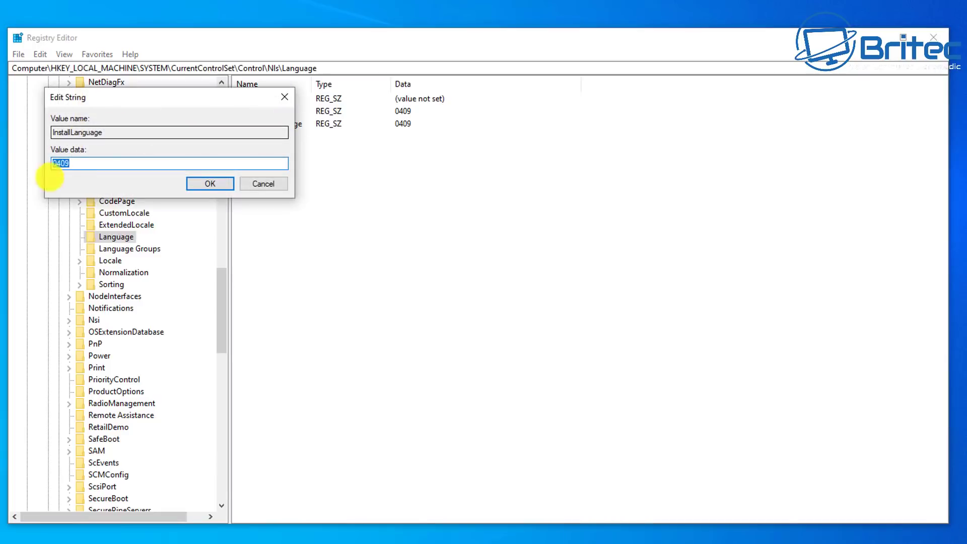
left_click_drag(112, 95, 328, 159)
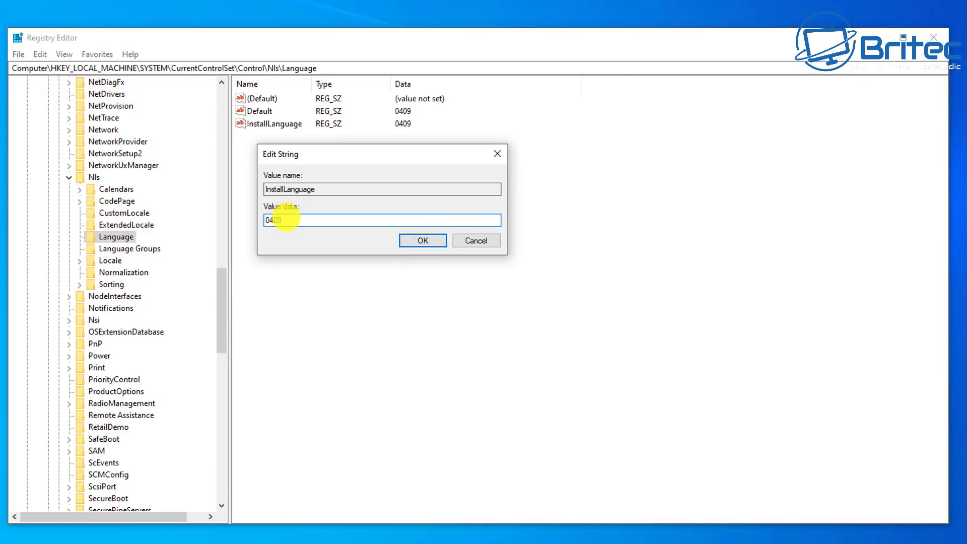
left_click(267, 221)
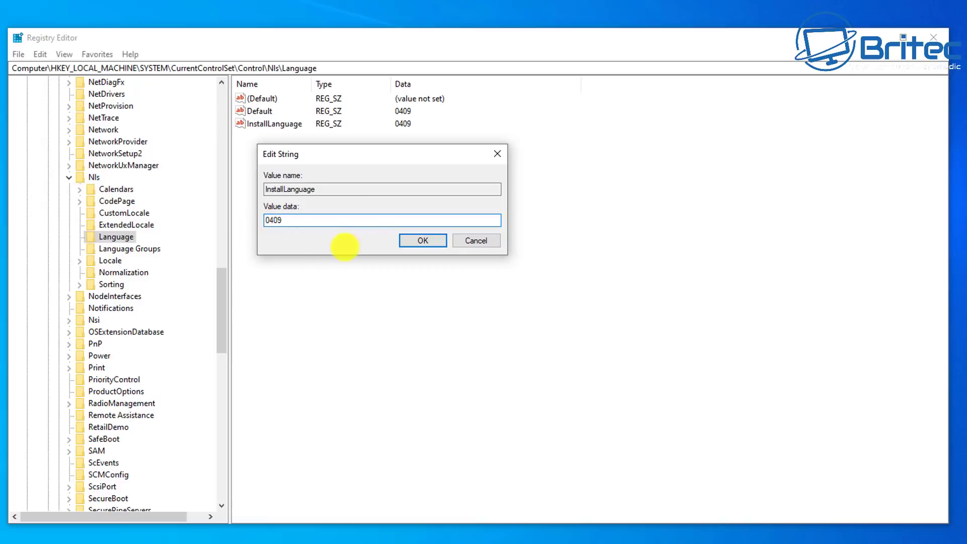
left_click(468, 241)
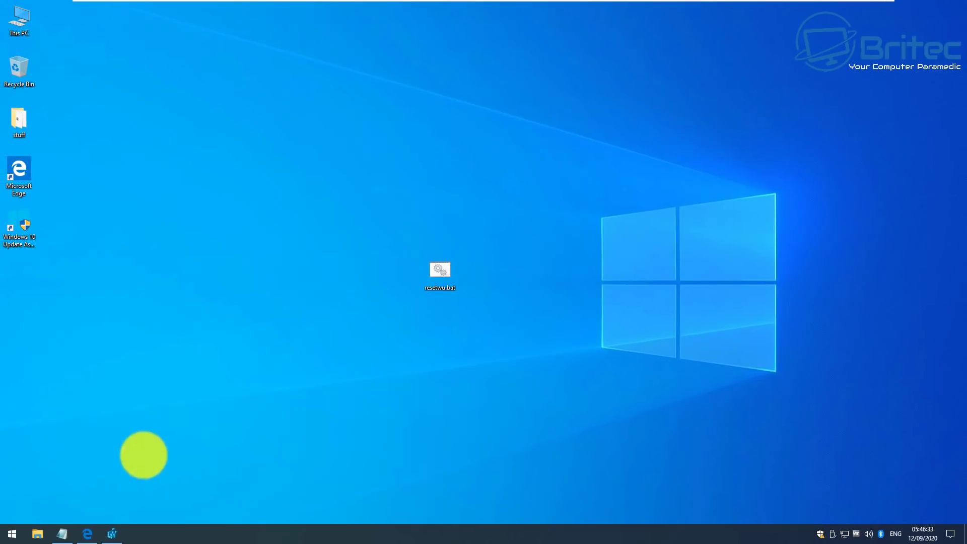
Go to Time & Language settings and keep English (United States) as the Windows display language.
left_click(12, 531)
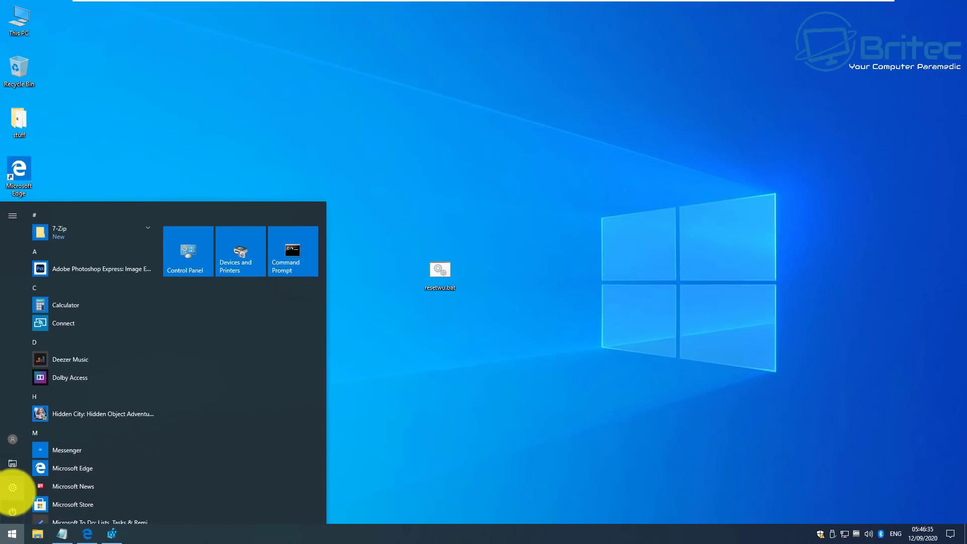
left_click(13, 488)
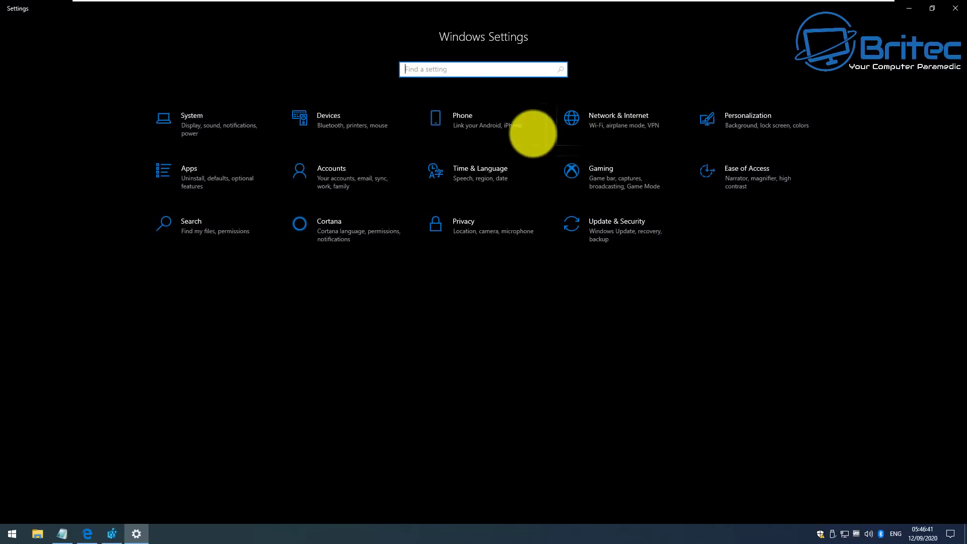
left_click(461, 182)
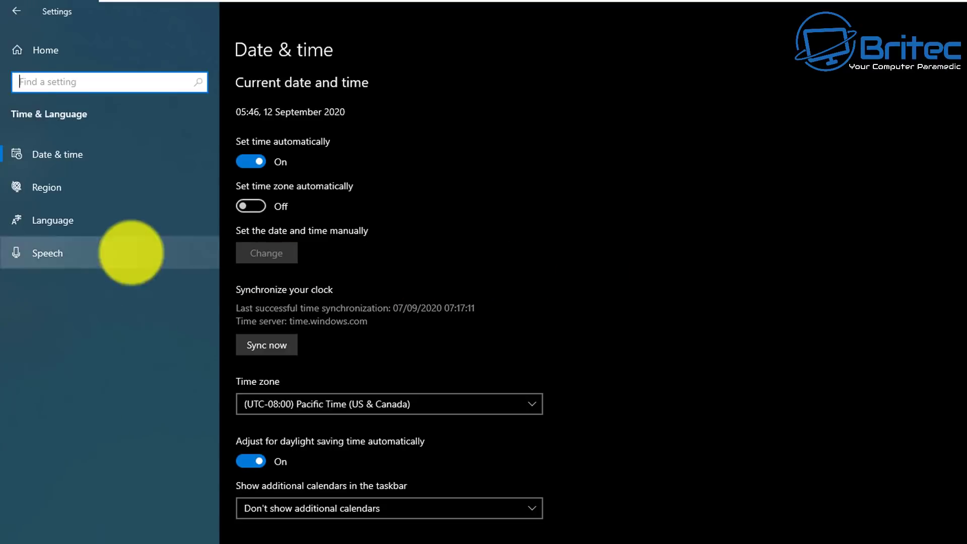
left_click(62, 220)
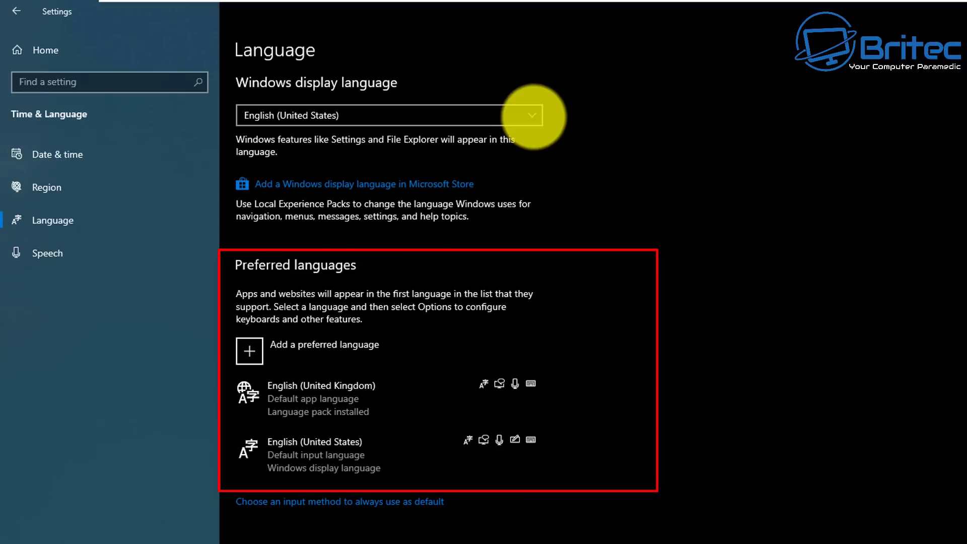
left_click(532, 115)
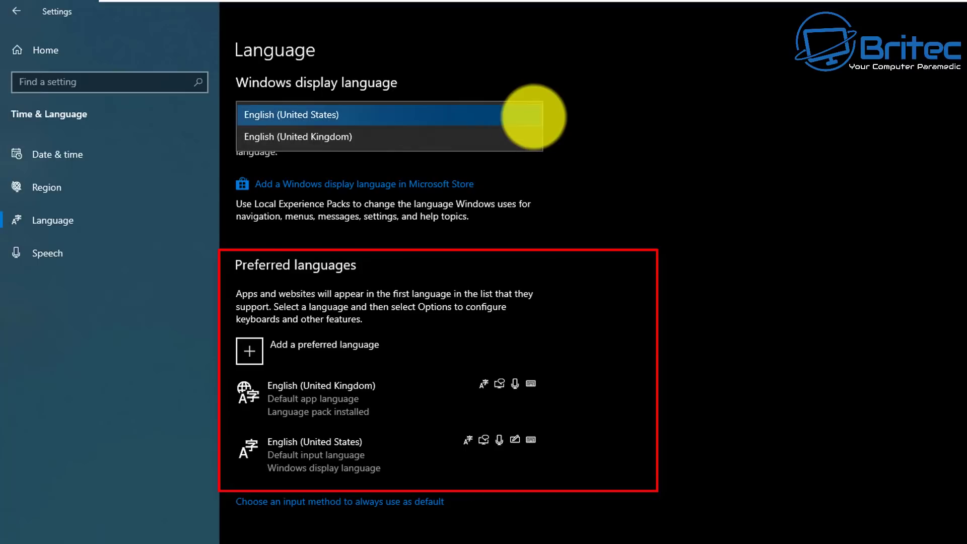
left_click(533, 116)
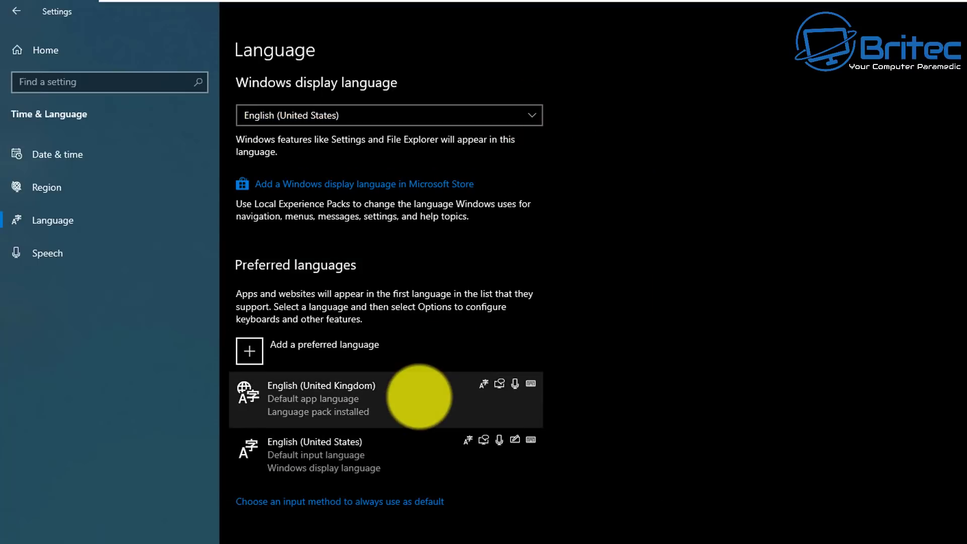
Scroll through the languages available to install, then dismiss the language chooser.
left_click(250, 351)
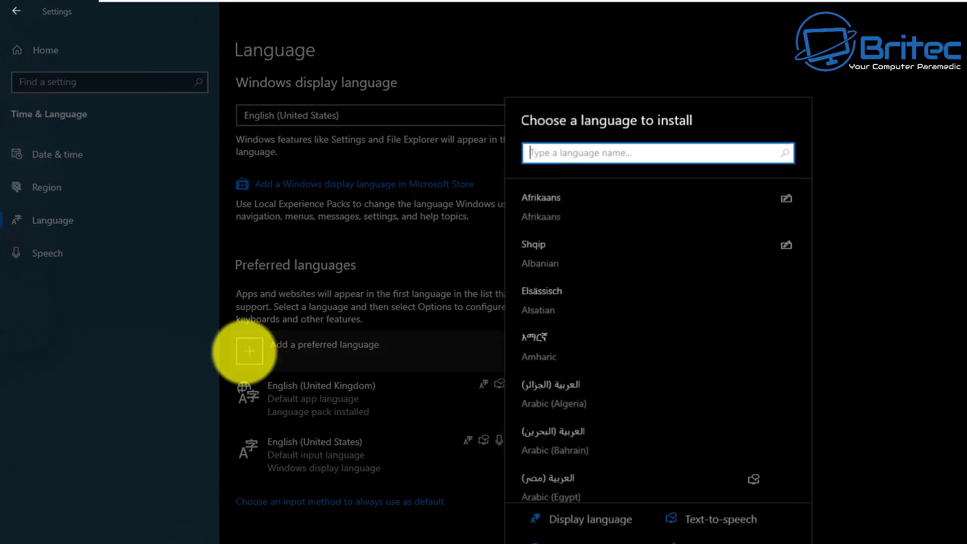
scroll(569, 447, "down", 1)
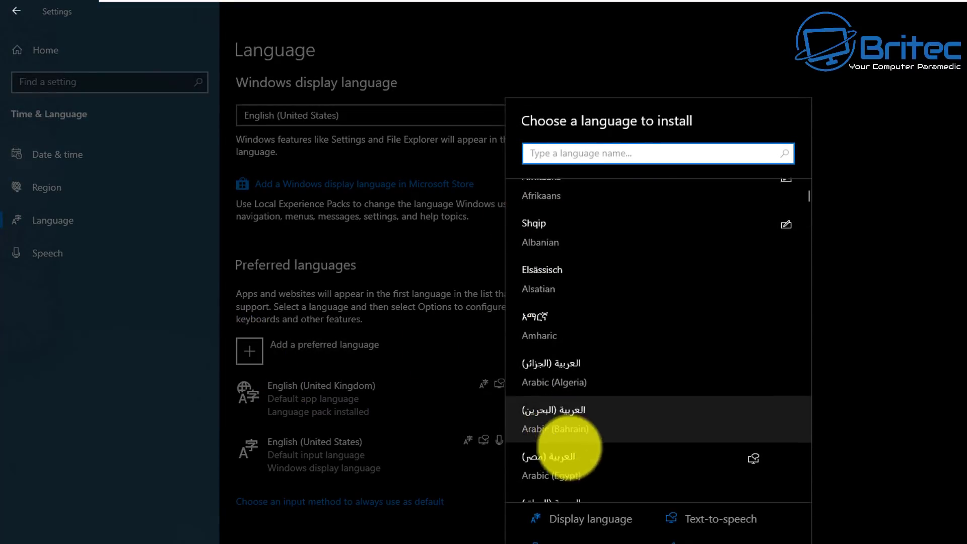
scroll(569, 447, "down", 10)
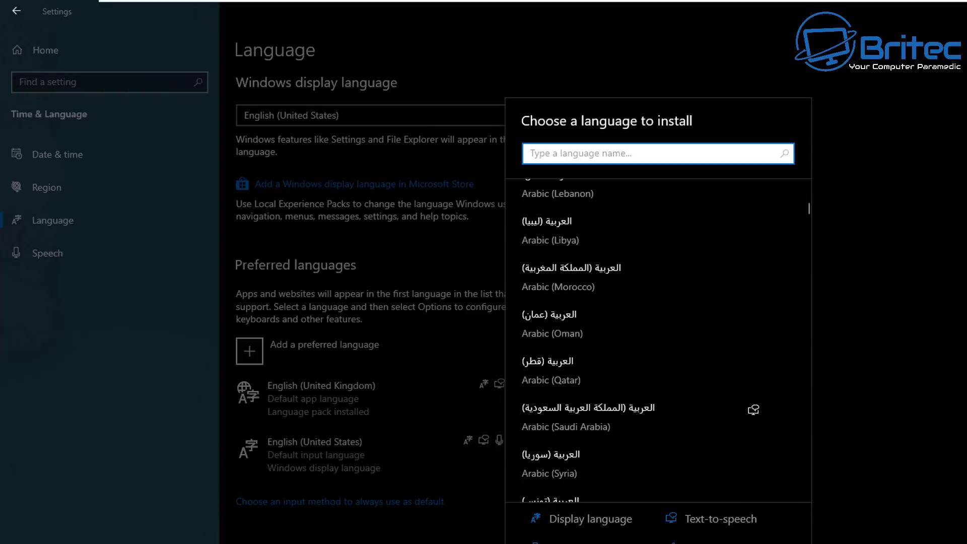
key("Escape")
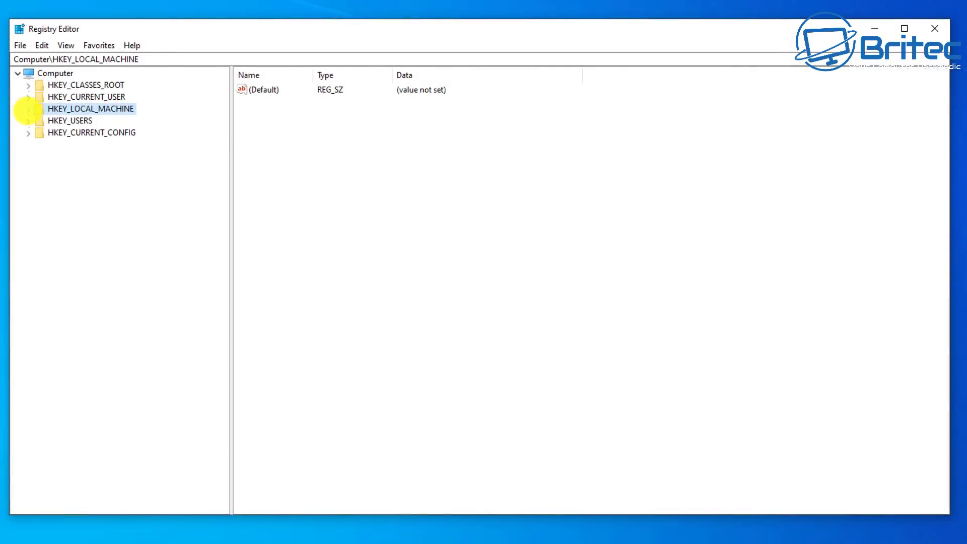
Expand HKEY_LOCAL_MACHINE > SOFTWARE > Microsoft in the Registry Editor tree.
left_click(29, 108)
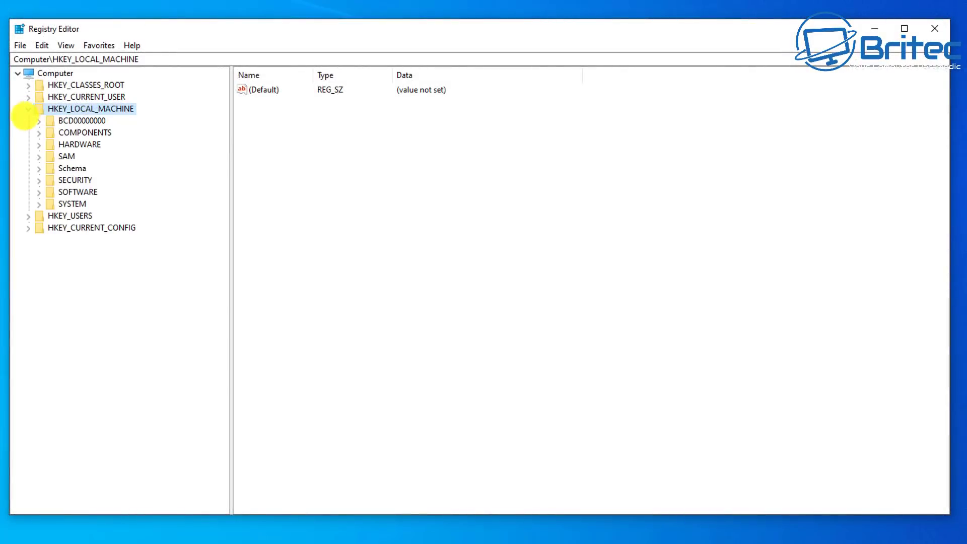
left_click(77, 192)
left_click(39, 191)
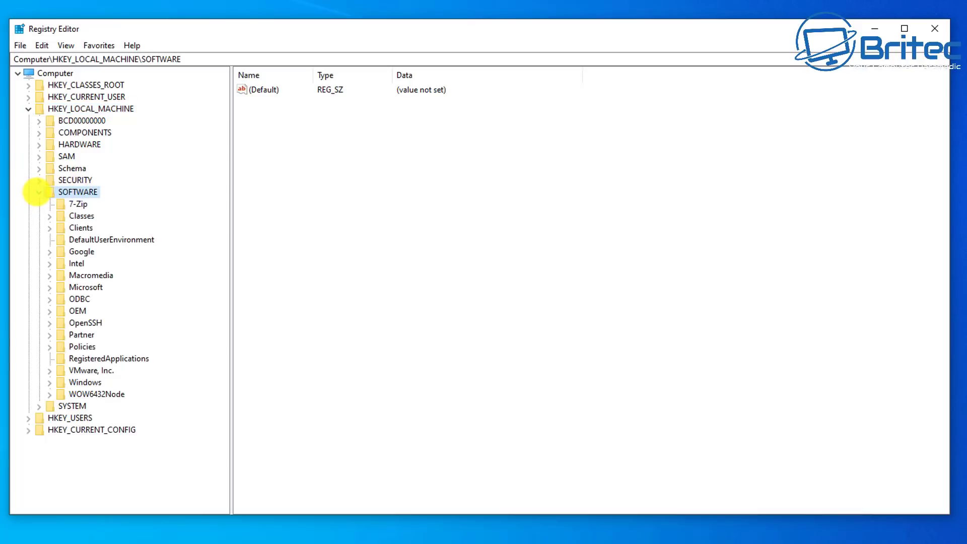
left_click(83, 287)
left_click(49, 287)
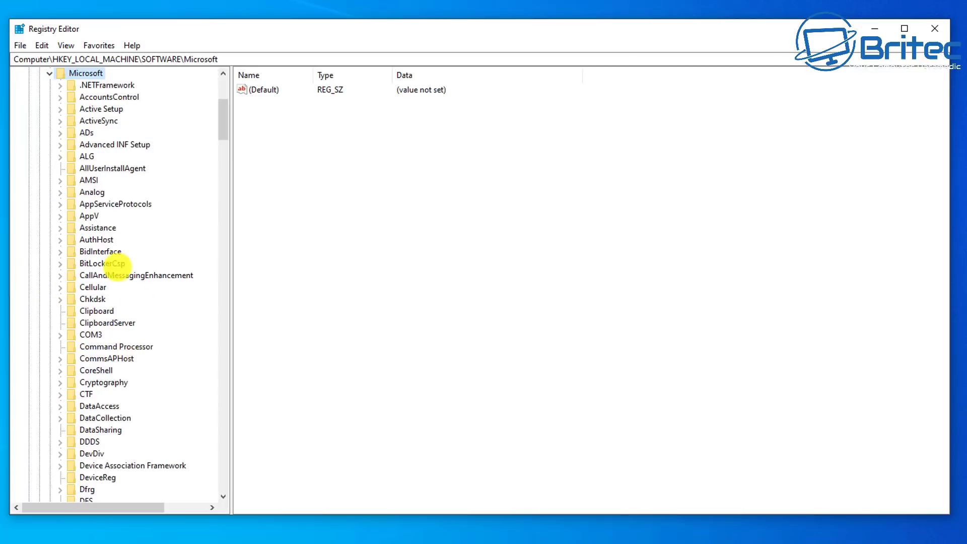
Expand the Windows key and select CurrentVersion to list its Program Files values.
scroll(115, 263, "down", 20)
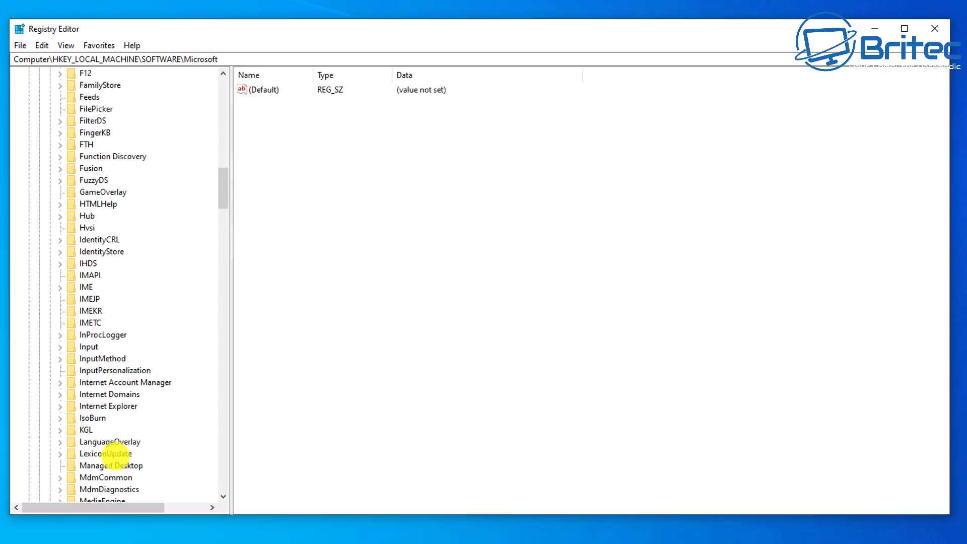
scroll(116, 453, "down", 18)
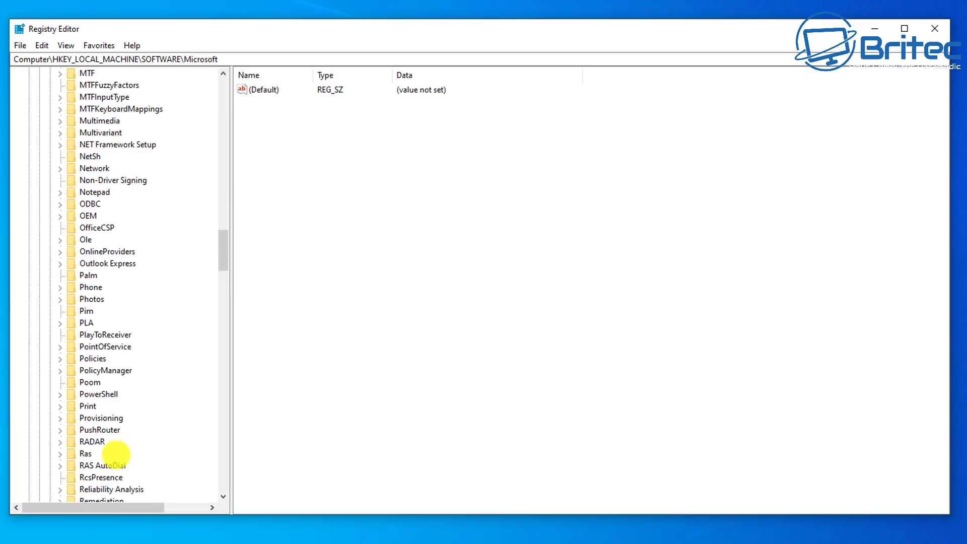
scroll(116, 453, "down", 18)
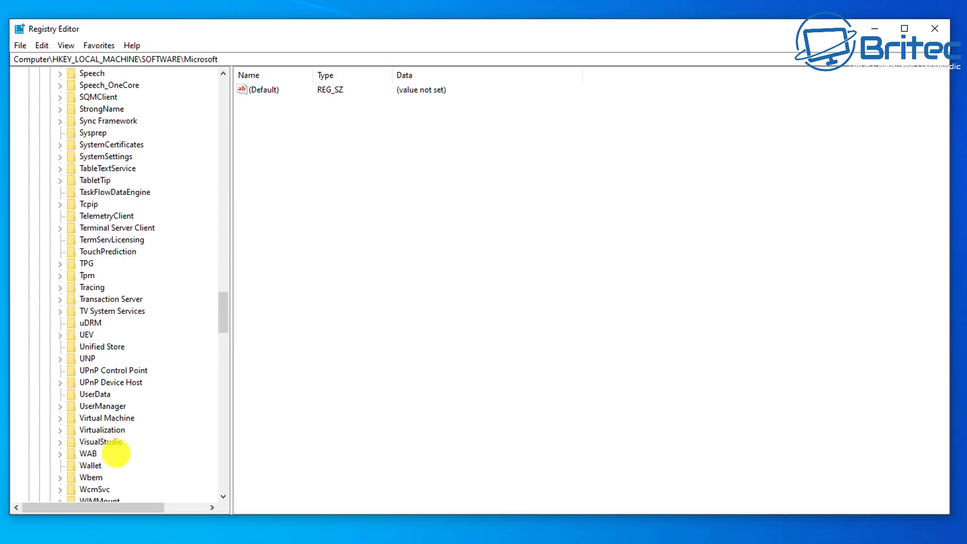
scroll(115, 453, "down", 3)
left_click(93, 406)
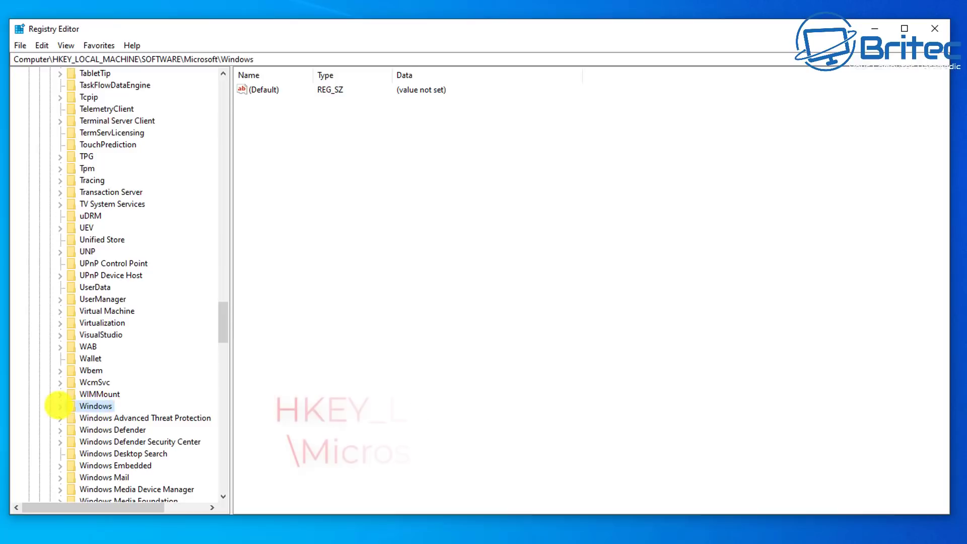
left_click(60, 406)
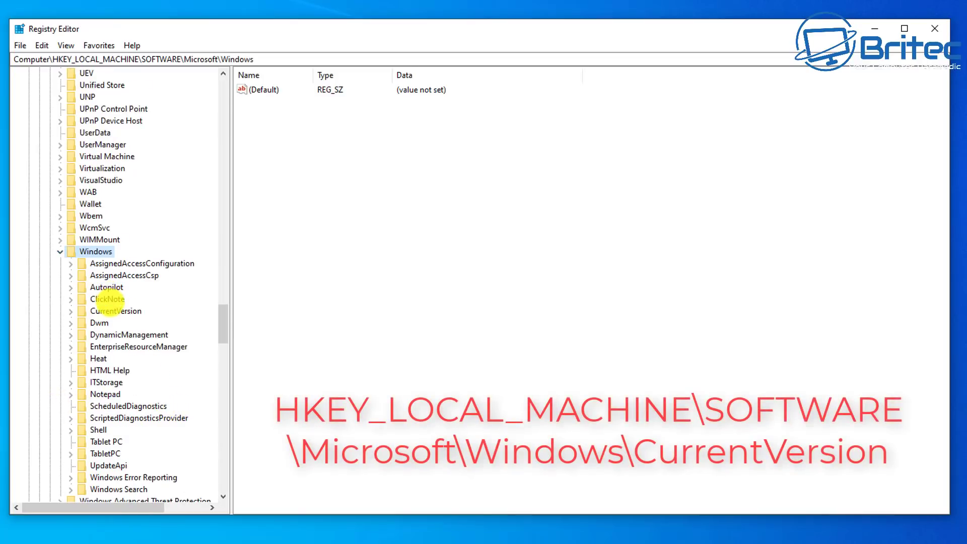
left_click(110, 311)
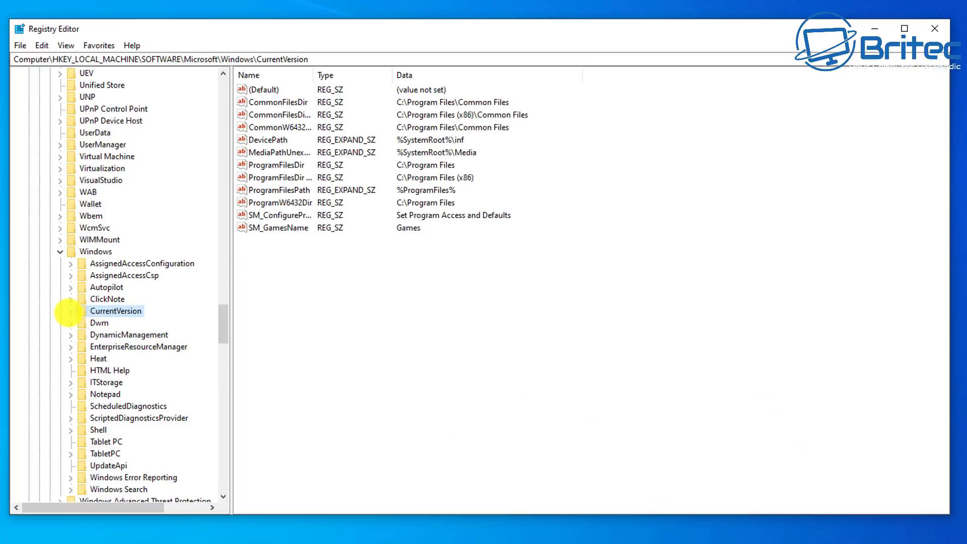
left_click(71, 311)
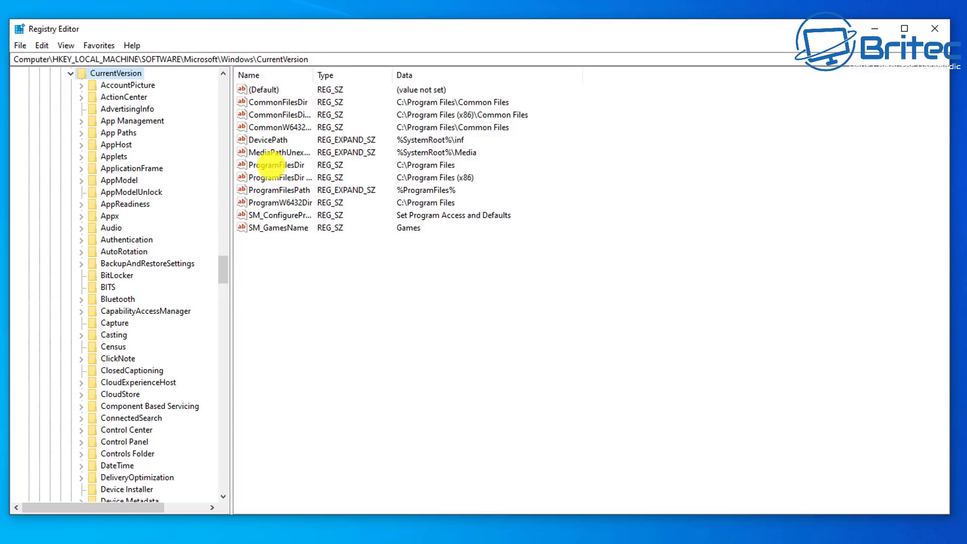
Confirm ProgramFilesDir's value data stays C:\Program Files, then minimize Registry Editor.
left_click(271, 166)
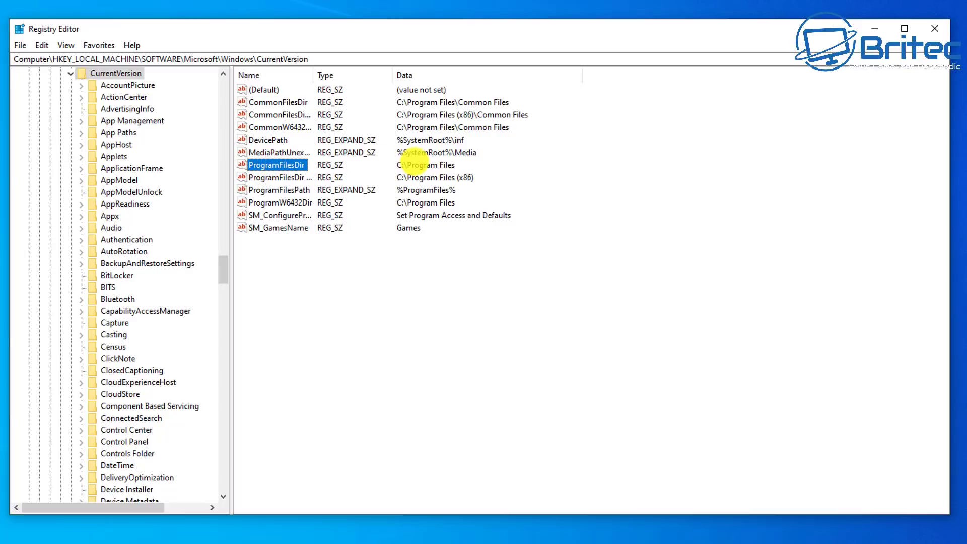
left_click(412, 164)
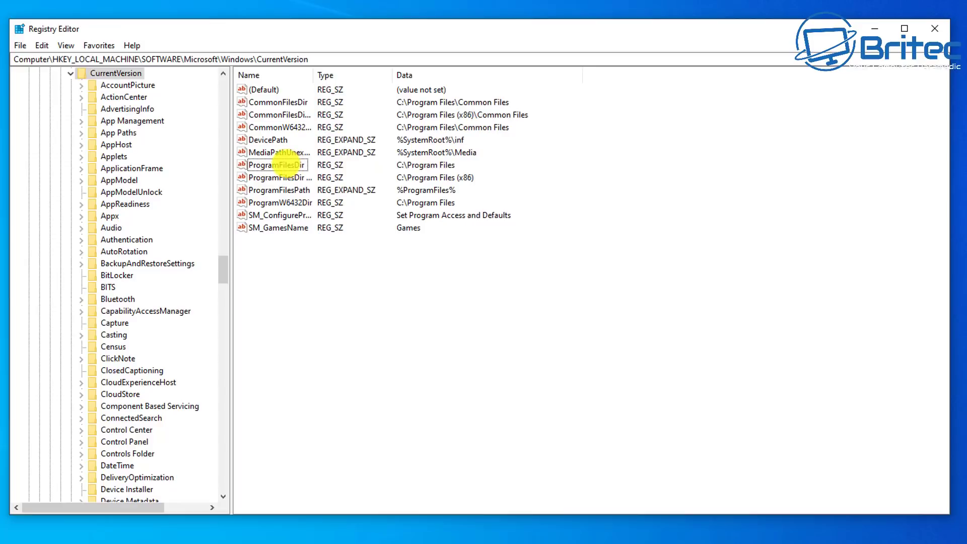
double_click(285, 164)
left_click_drag(136, 86, 368, 163)
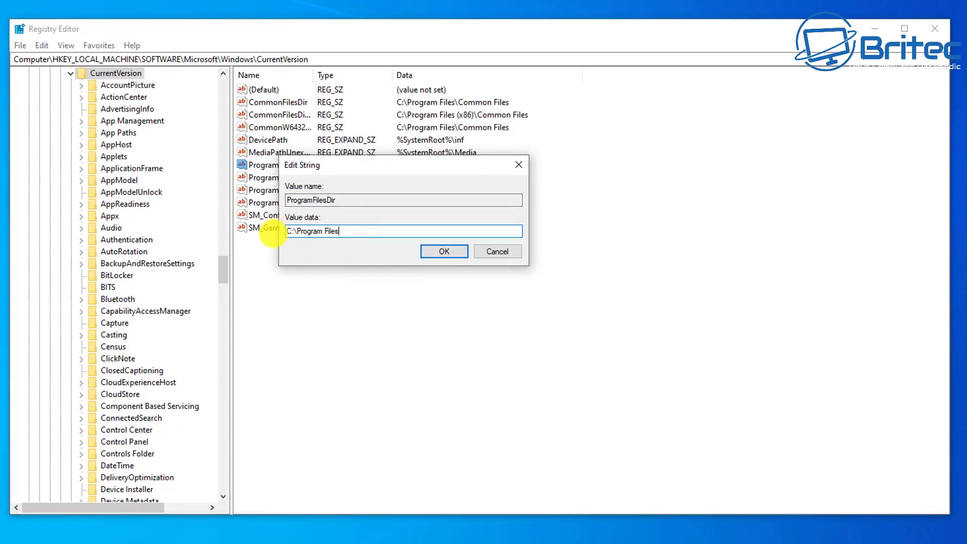
key("BackSpace")
key("ctrl+z")
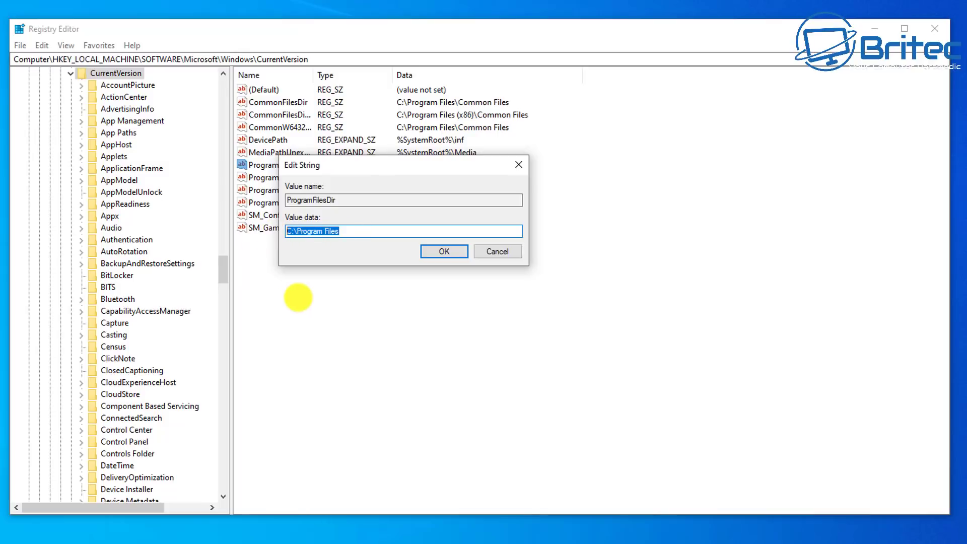
left_click(345, 230)
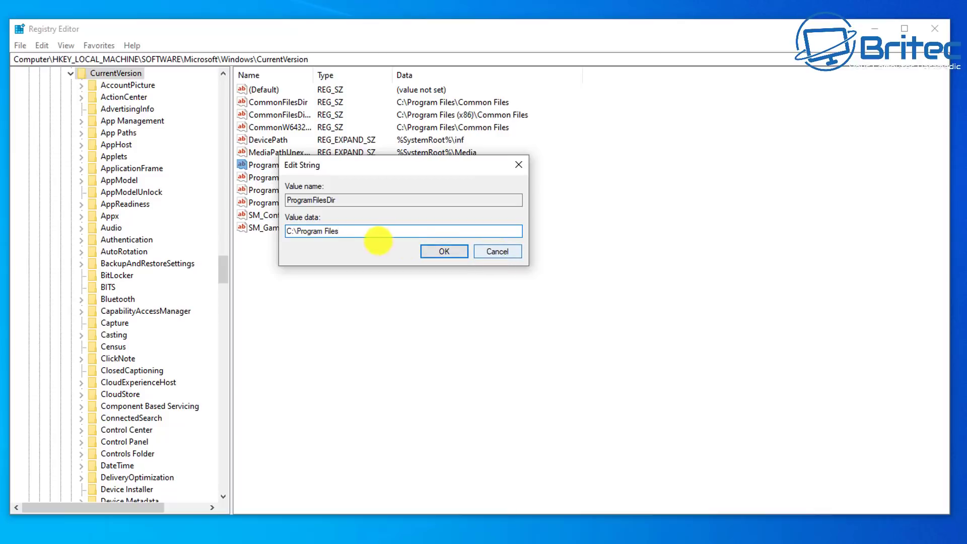
left_click(497, 251)
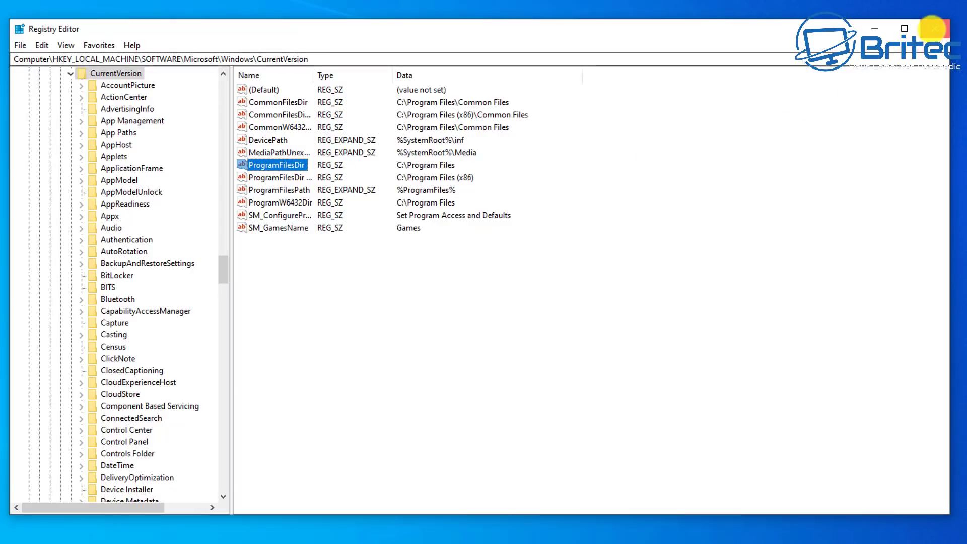
left_click(874, 29)
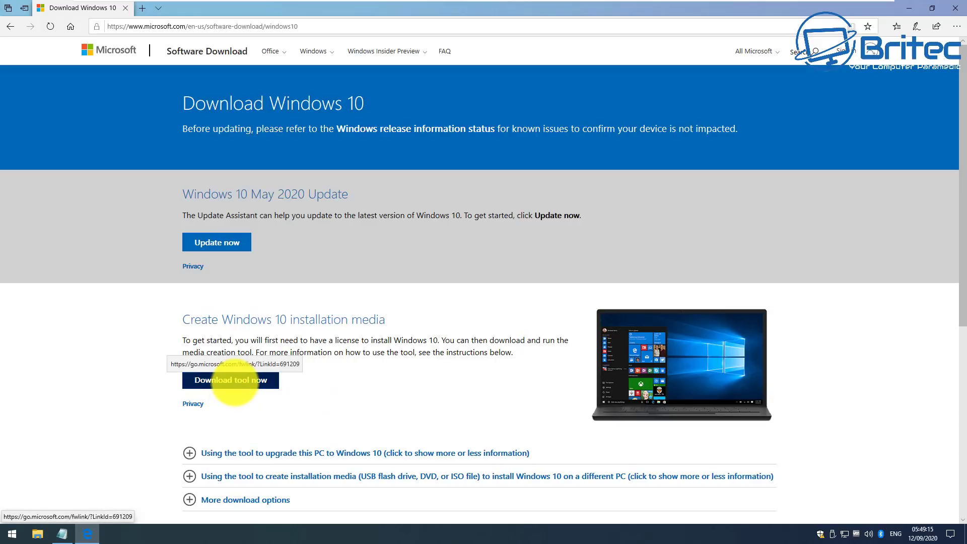
Download and run MediaCreationTool2004.exe from the Windows 10 page, then minimize Edge.
left_click(234, 387)
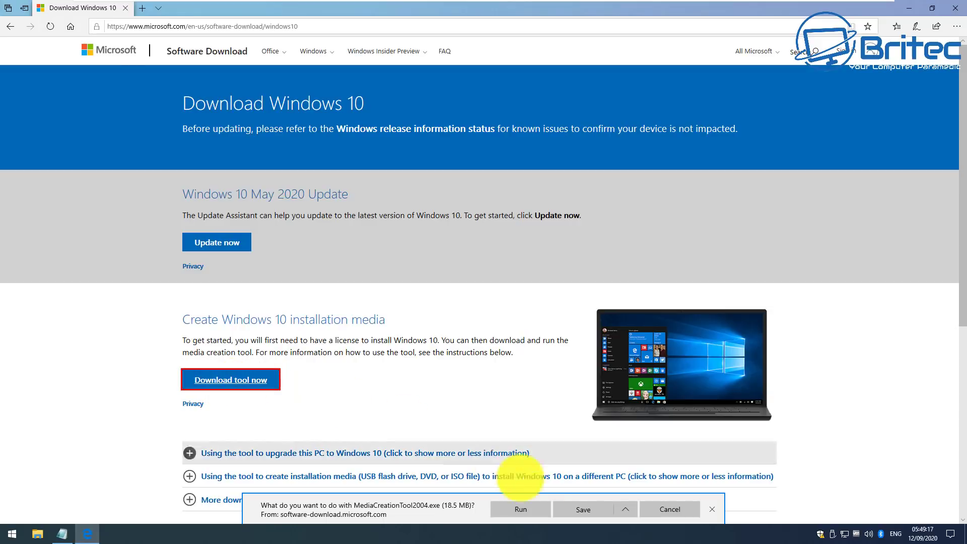
left_click(520, 509)
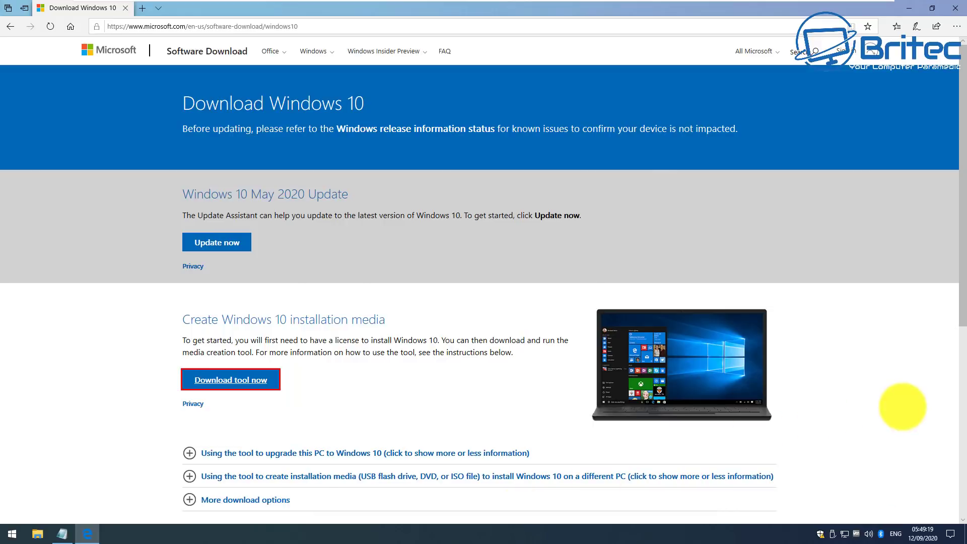
left_click(907, 8)
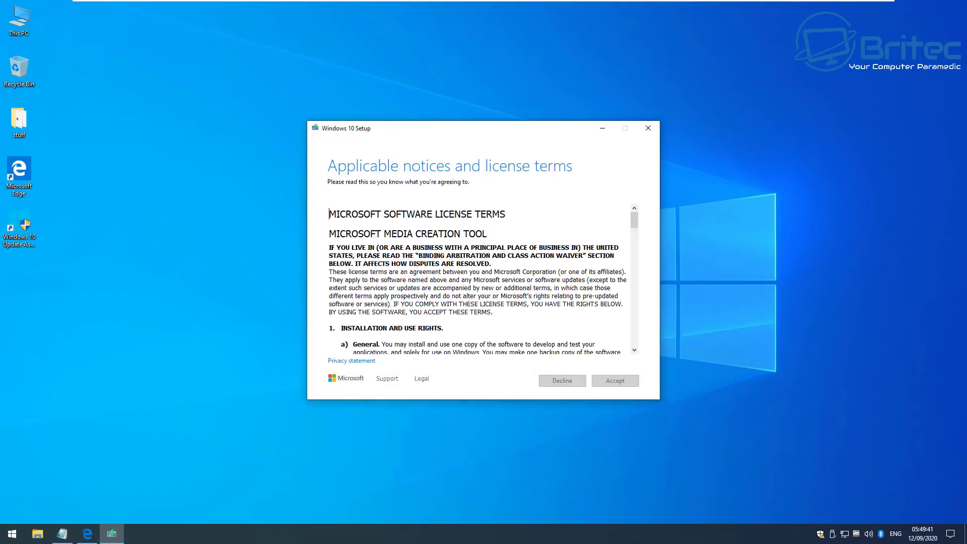
Accept the licence terms, proceed with Upgrade this PC now, and close the Update Catalog browser.
left_click(611, 380)
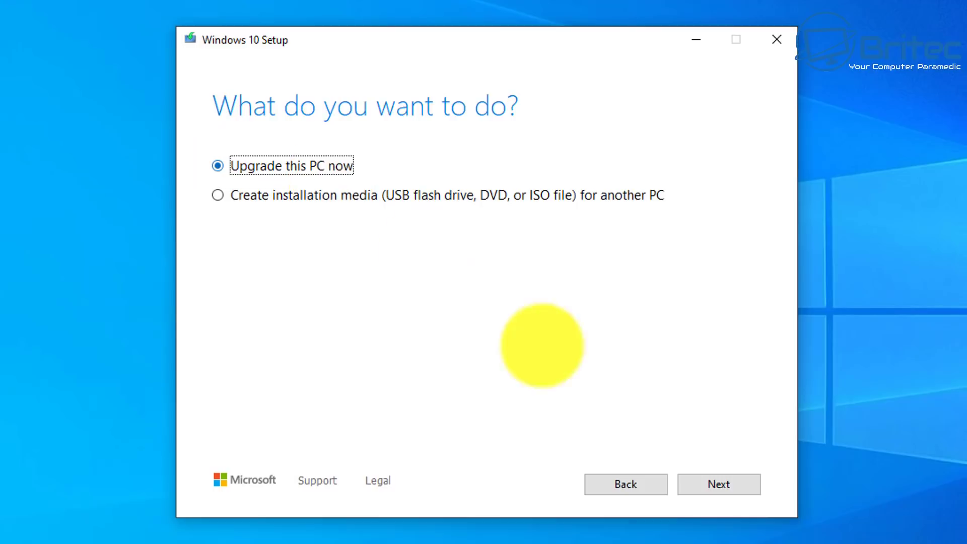
left_click(720, 482)
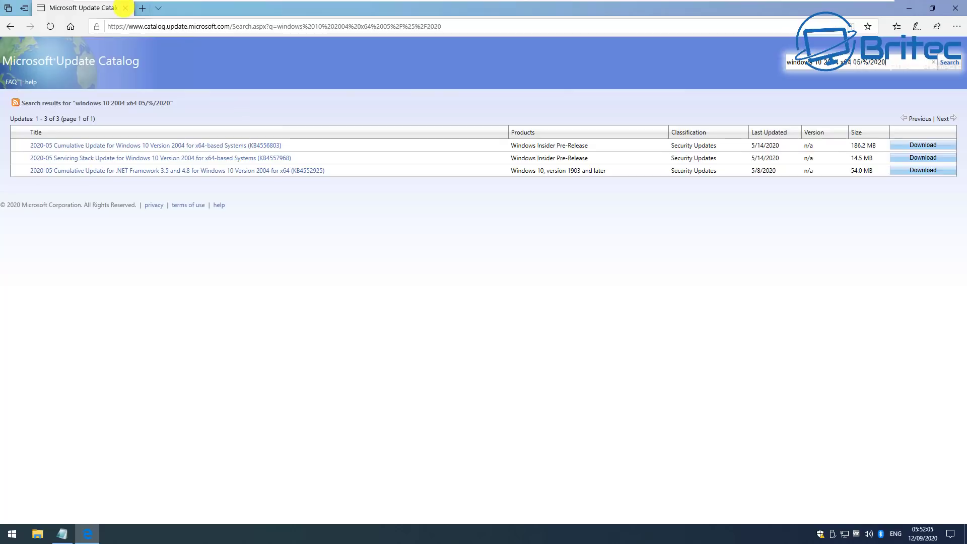
left_click(125, 8)
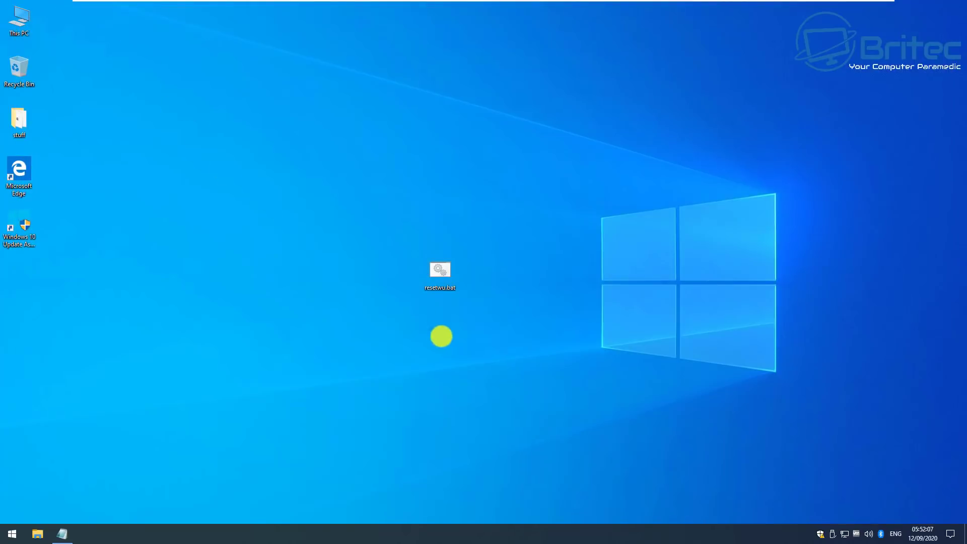